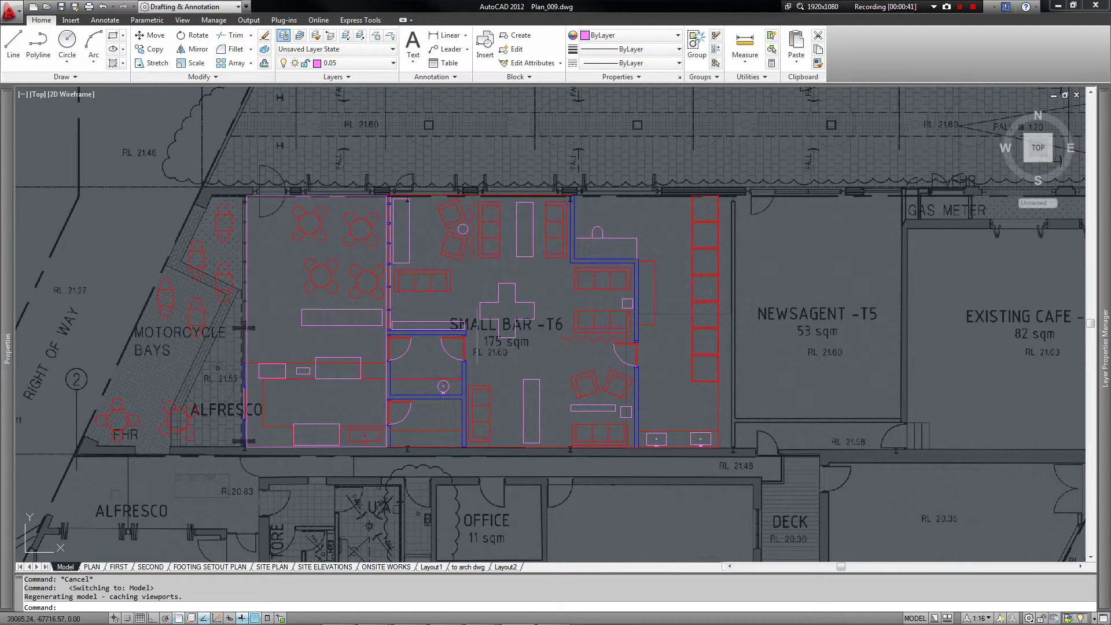
- Pan the floor plan to show more of the legend, then switch to the Layout2 sheet
scroll(370, 345, down, 3)
middle_drag(392, 352, 316, 326)
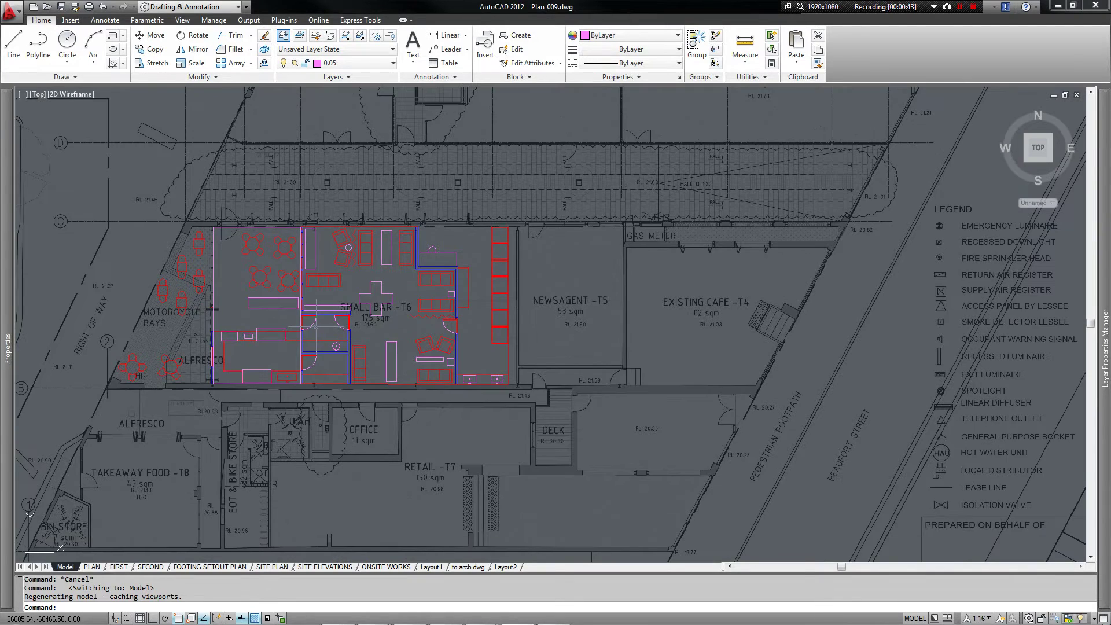
scroll(315, 326, up, 3)
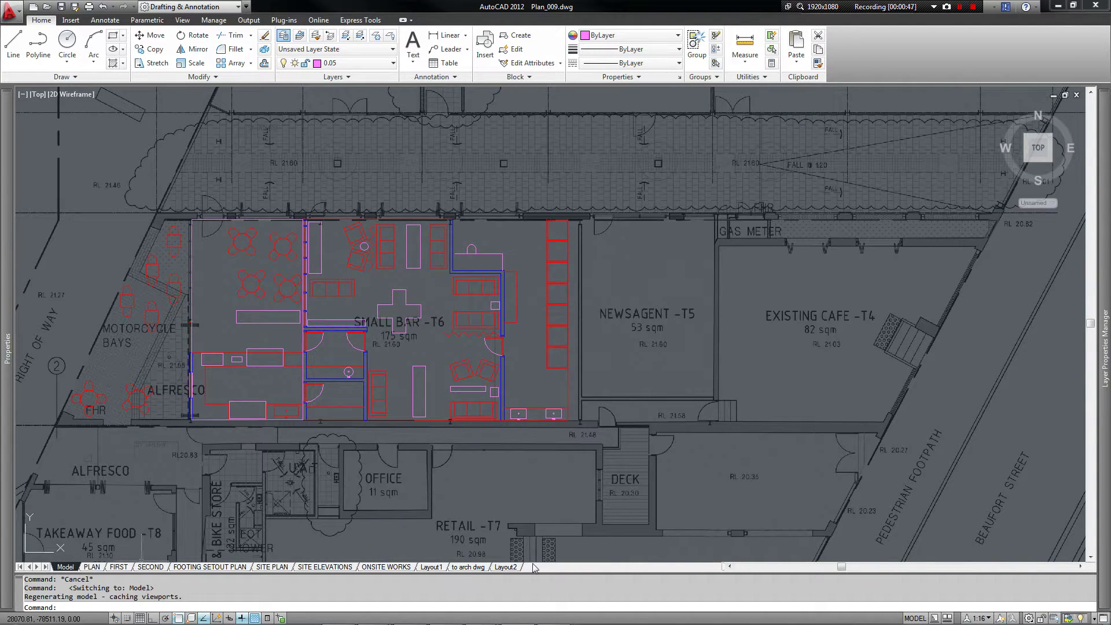
click(514, 567)
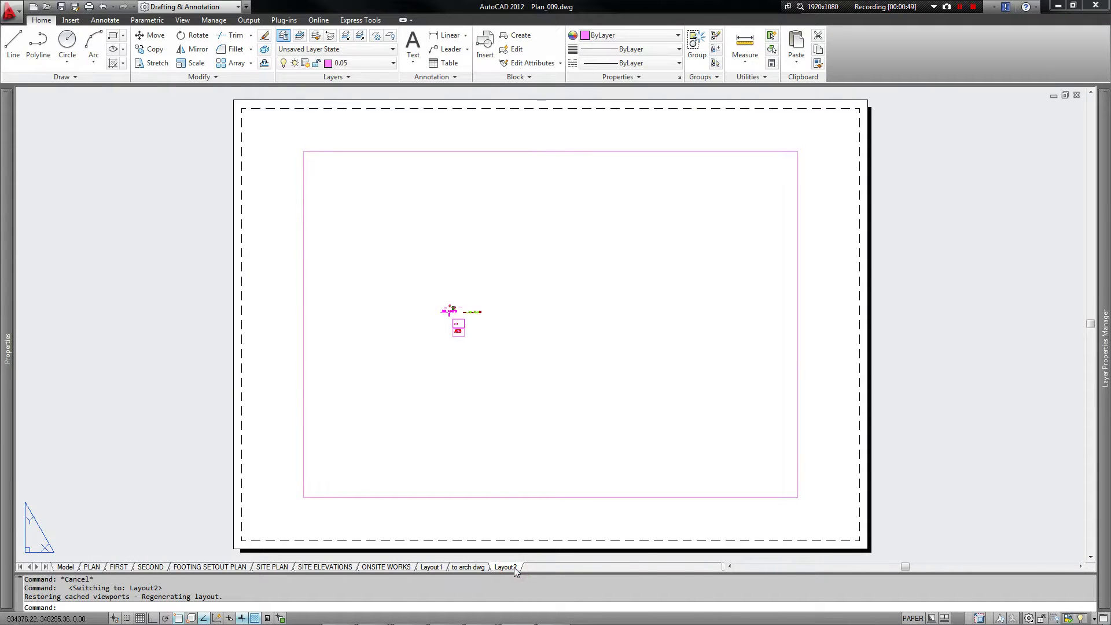
- Select the default viewport border on Layout2 and delete it
right_click(514, 567)
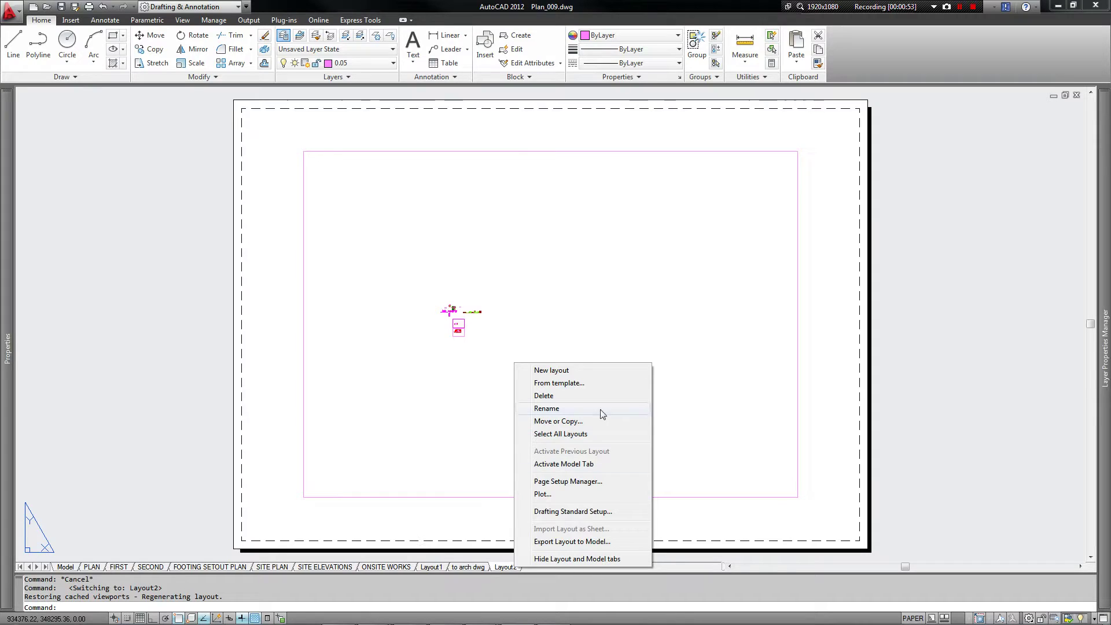
click(902, 350)
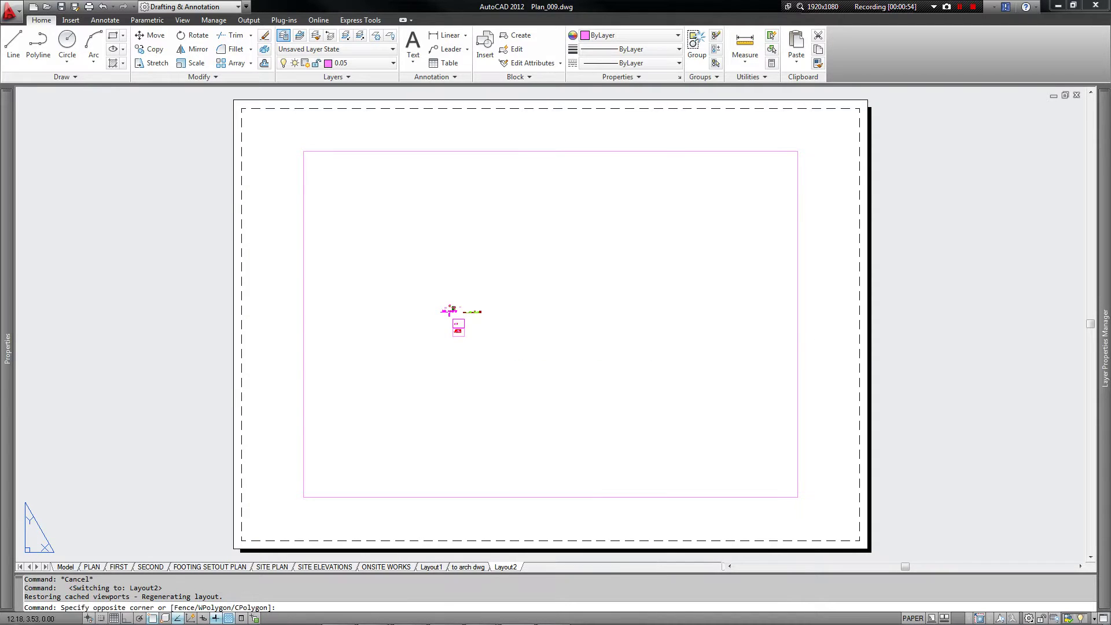
key(Escape)
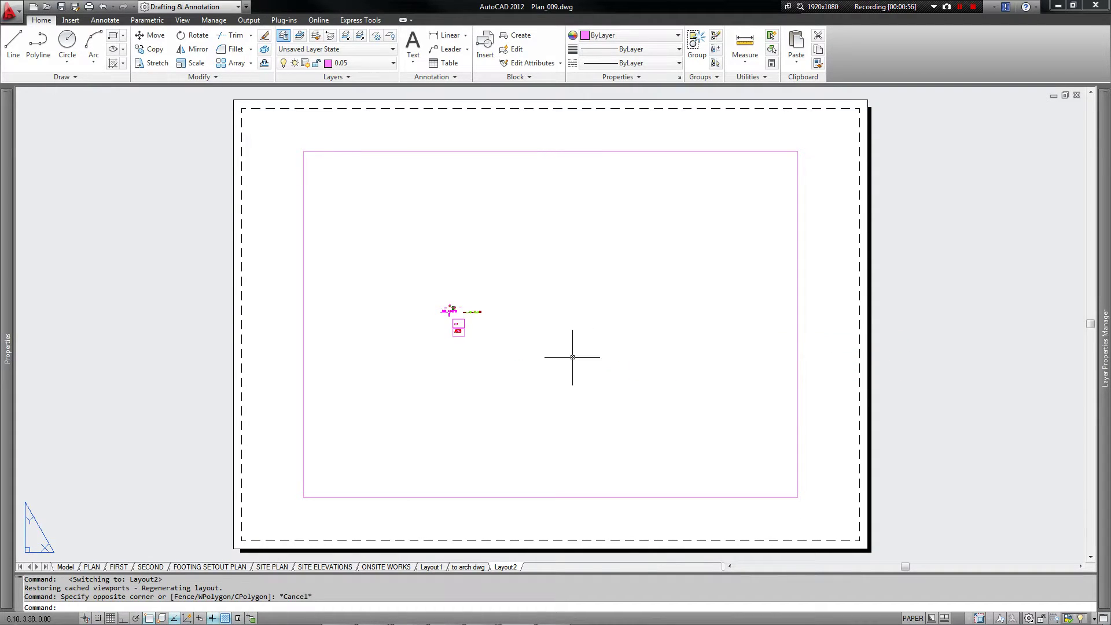
click(811, 195)
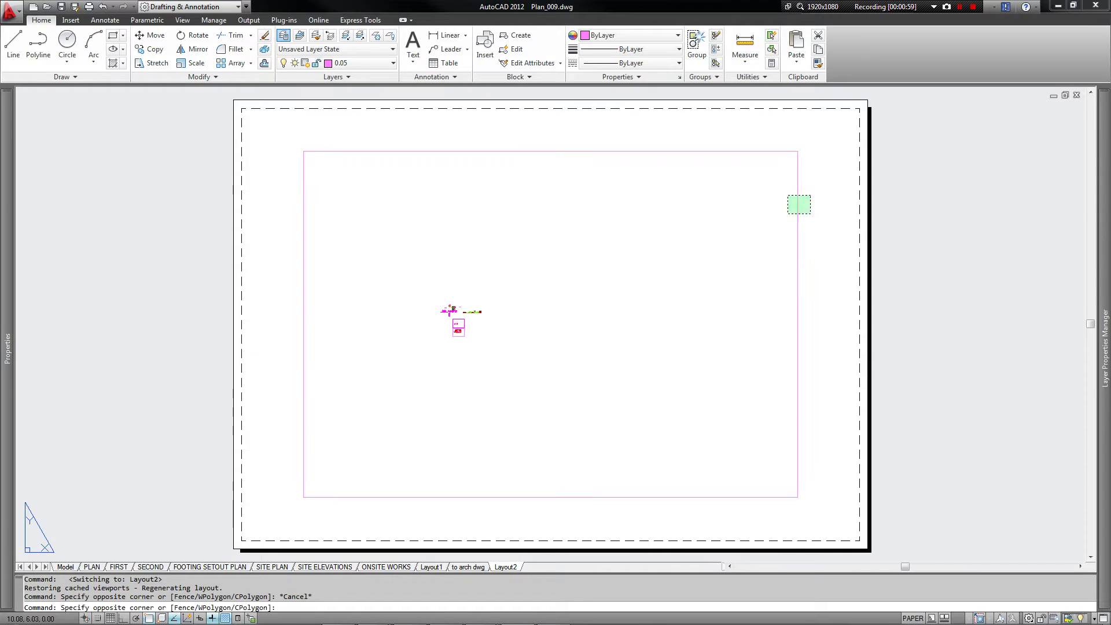
click(790, 213)
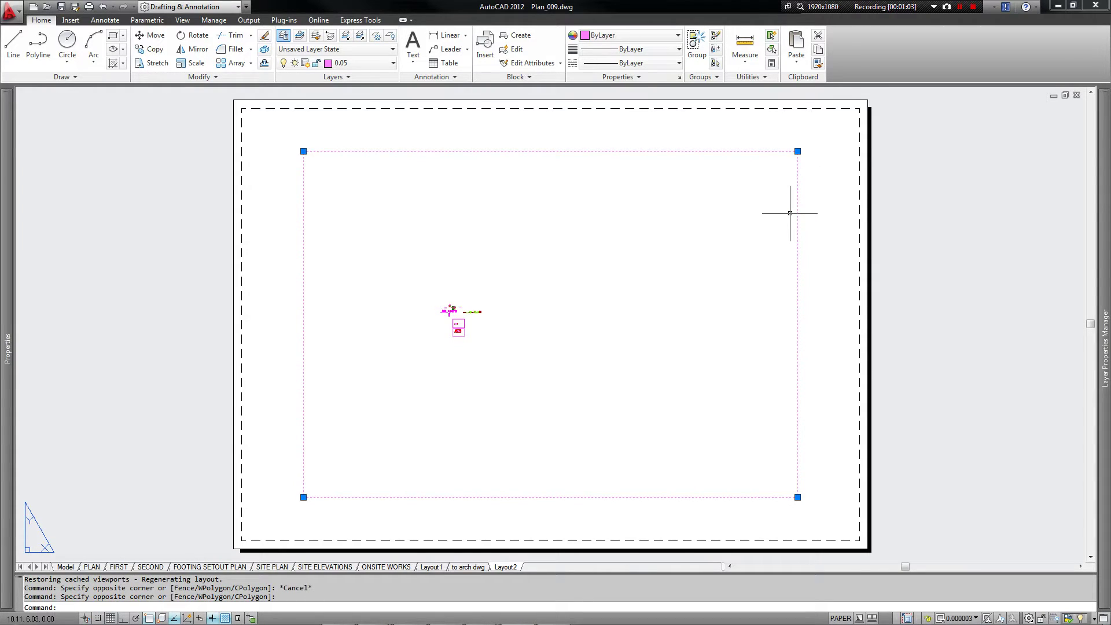
key(Delete)
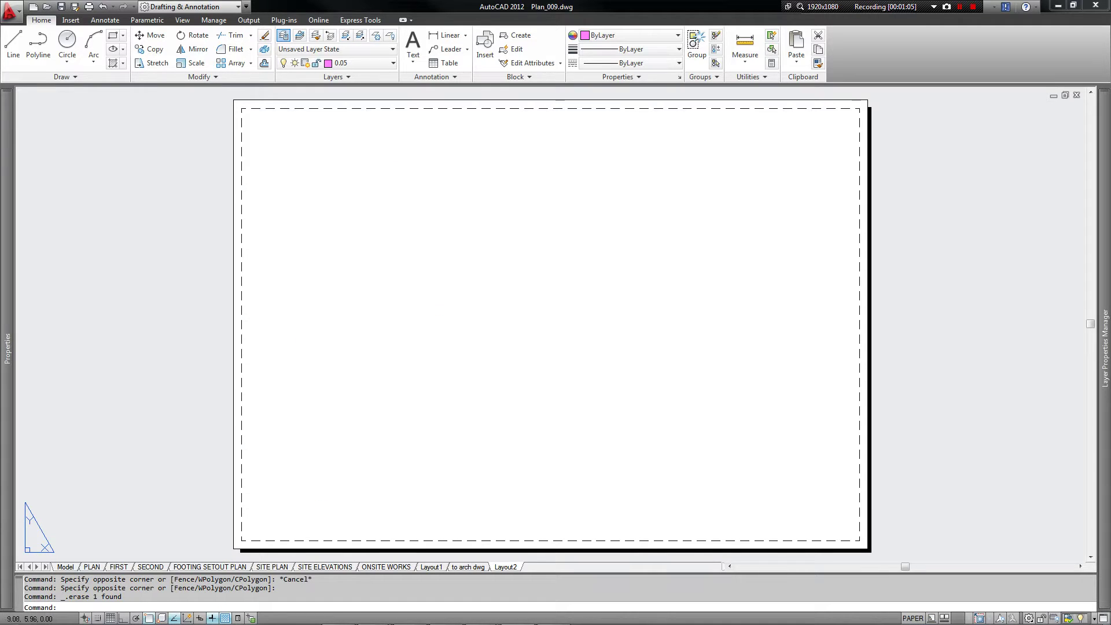
- Run VPORTS and preview the two- and three-pane standard viewport configurations
text(VPORTA)
key(Return)
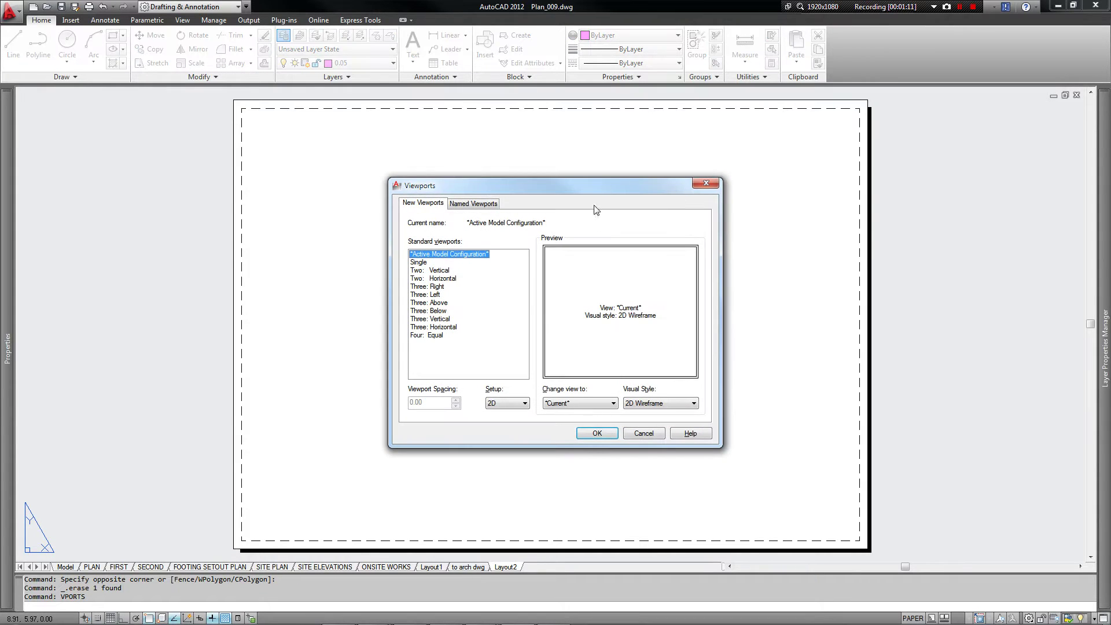
drag(554, 183, 512, 168)
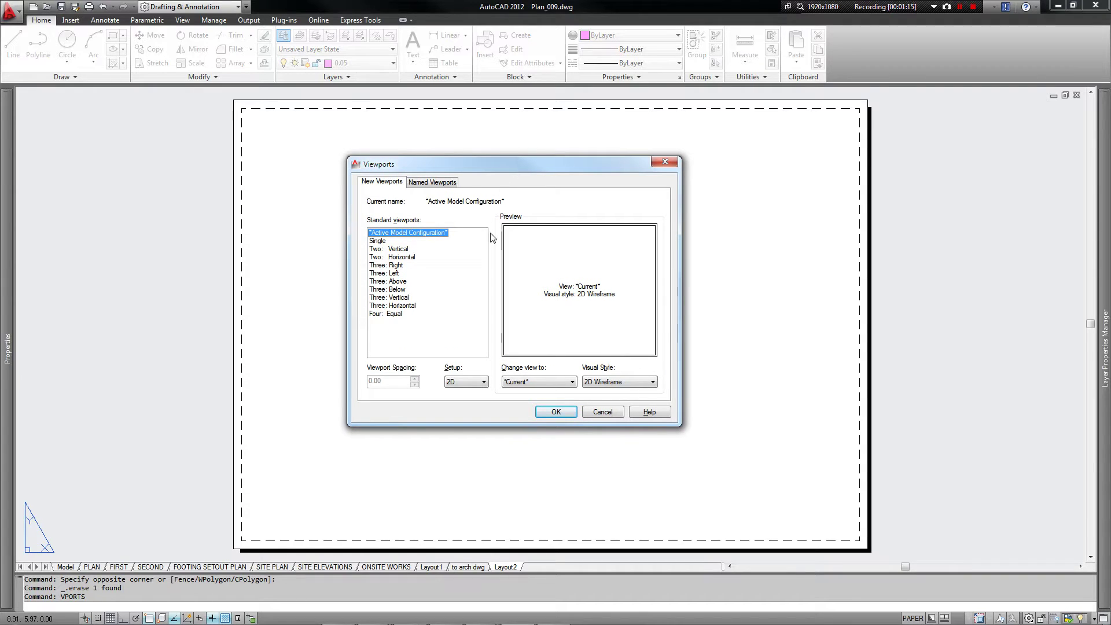
click(394, 249)
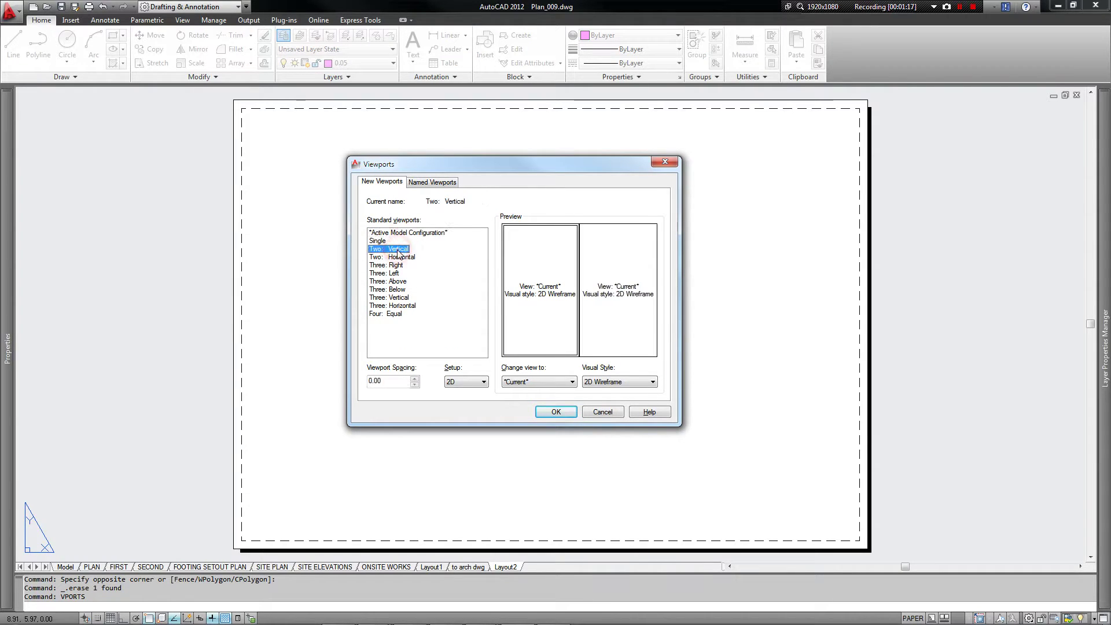
click(400, 257)
click(398, 265)
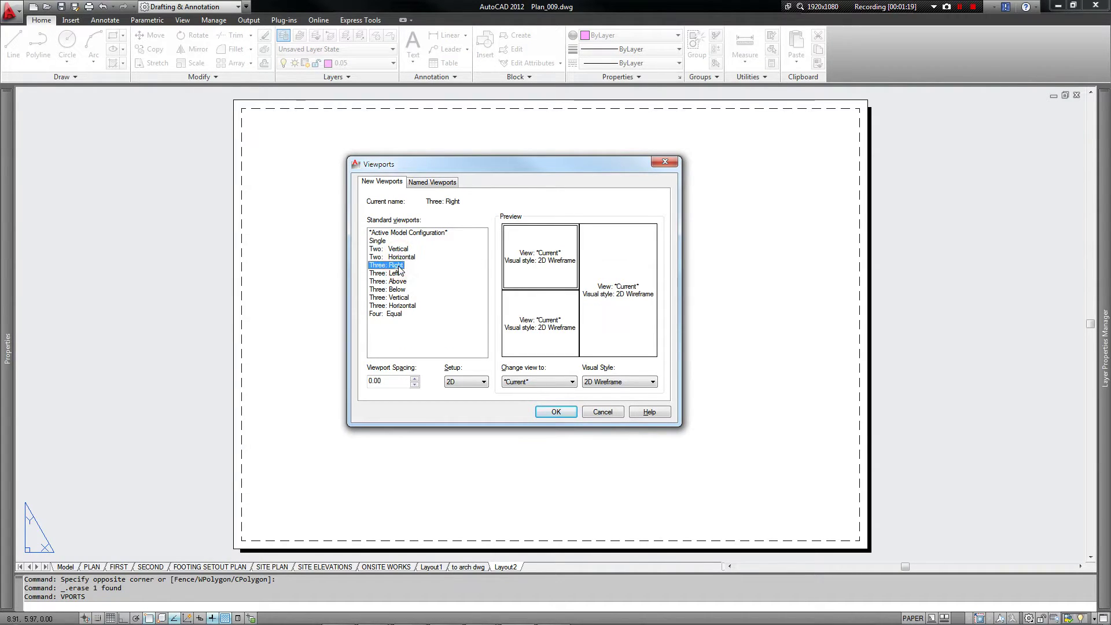
click(400, 273)
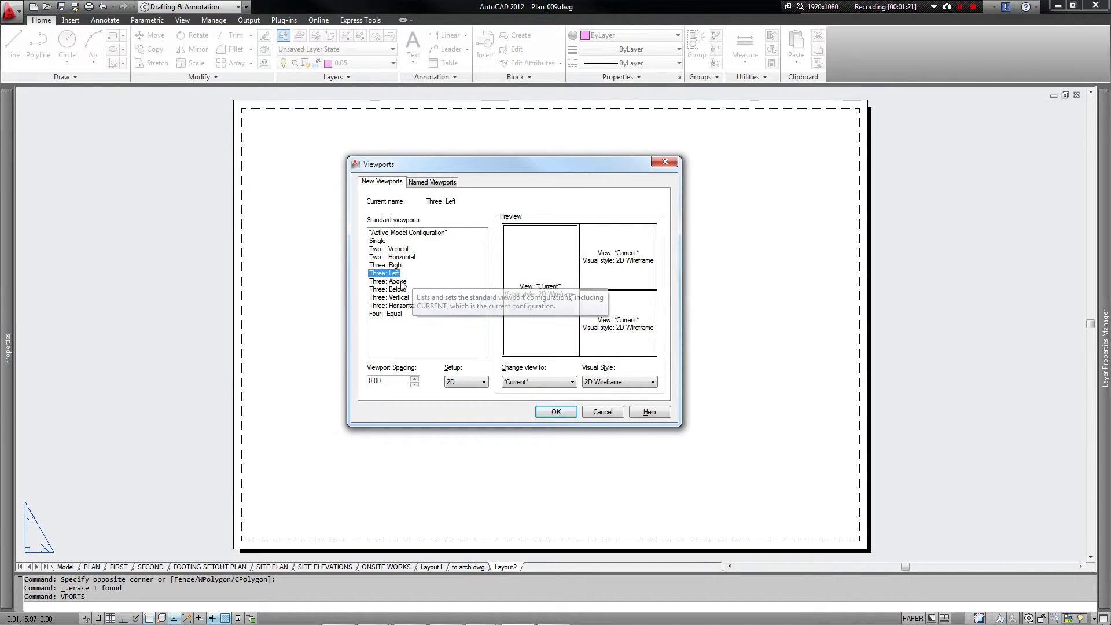
click(401, 282)
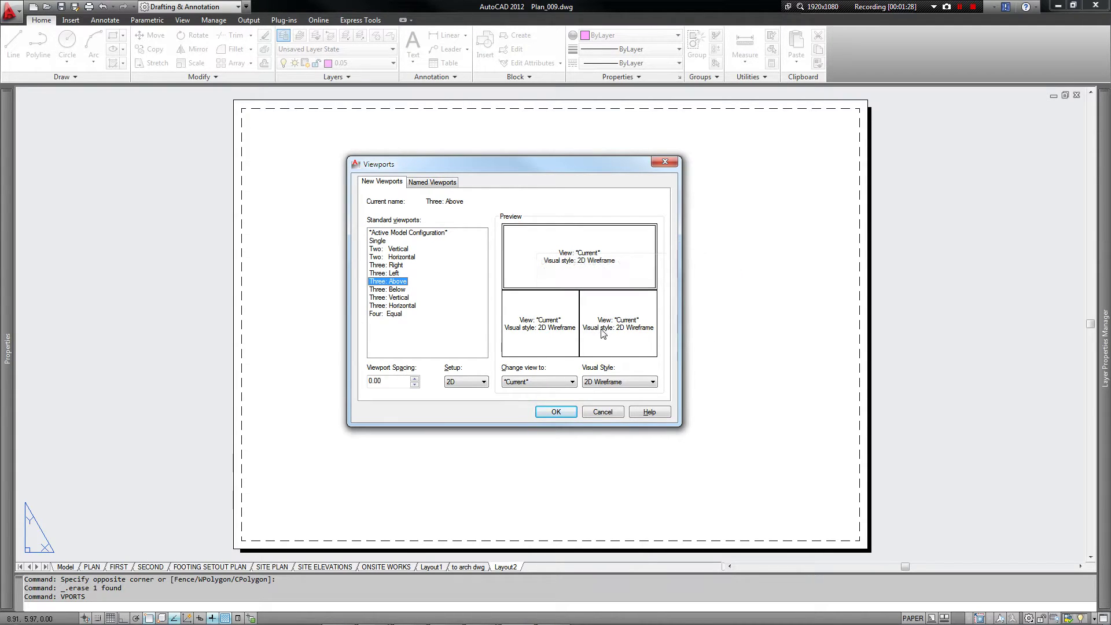
- Cycle back through the previews and confirm the Single viewport configuration
click(392, 289)
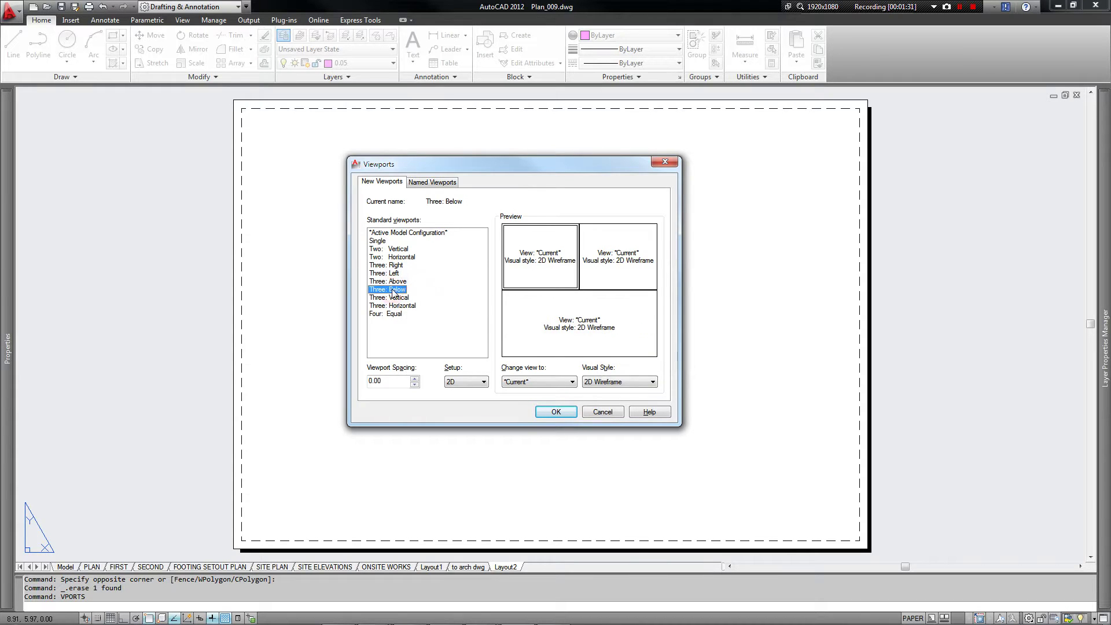
click(394, 280)
click(397, 272)
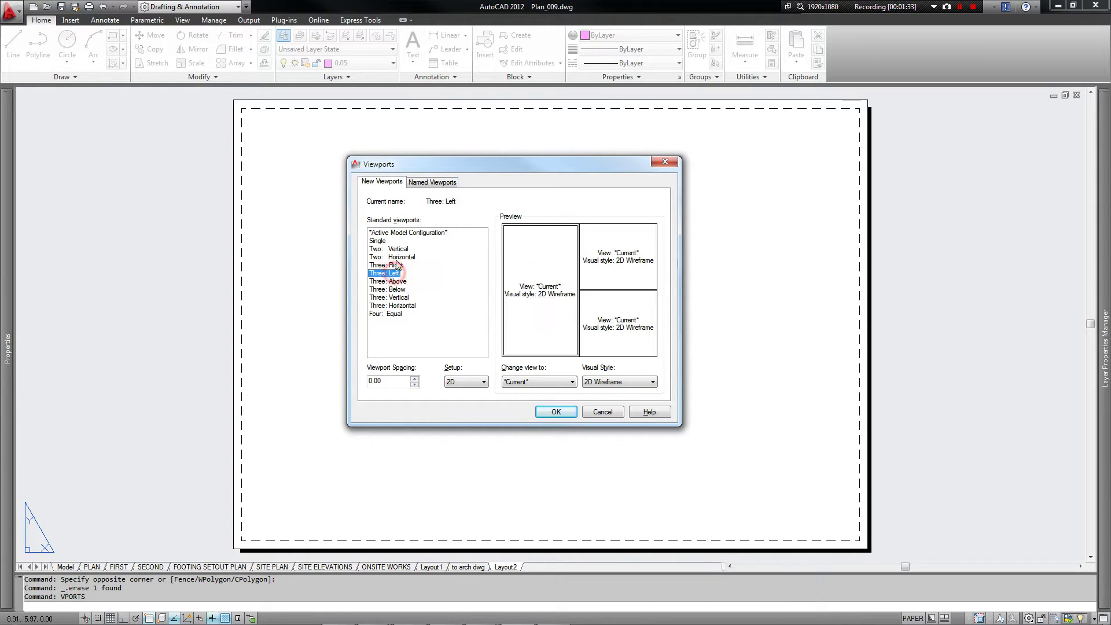
click(398, 257)
click(397, 249)
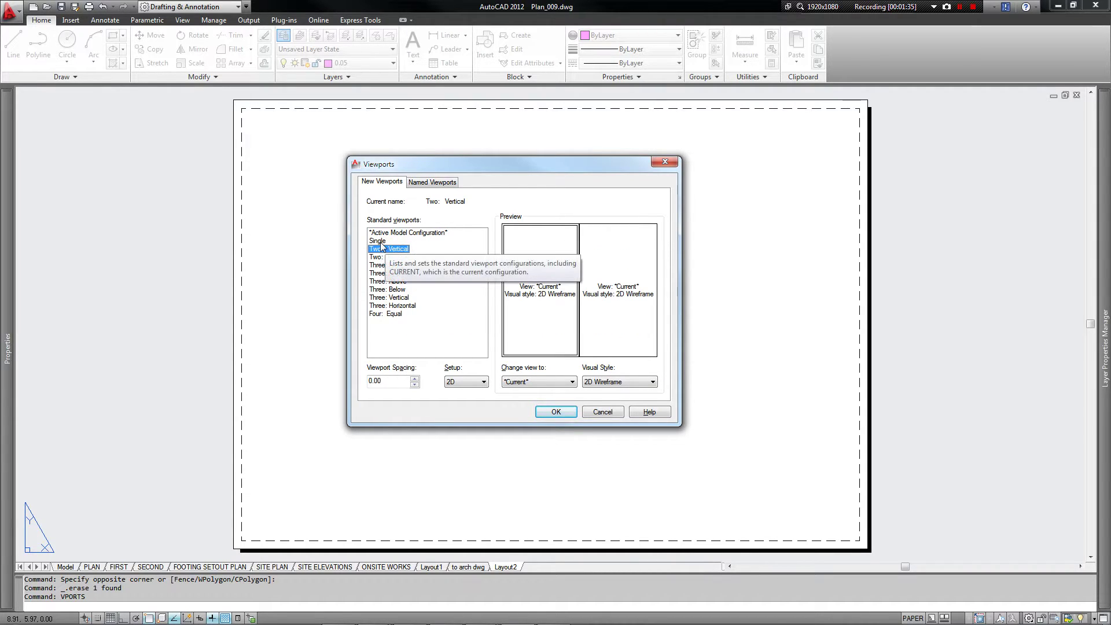
click(380, 241)
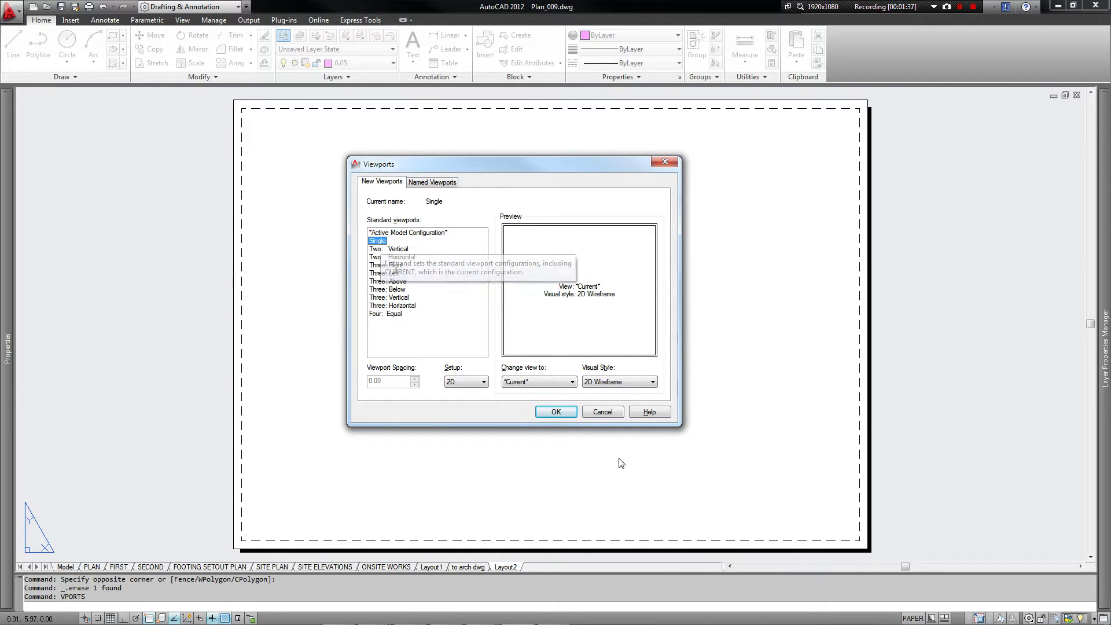
click(556, 412)
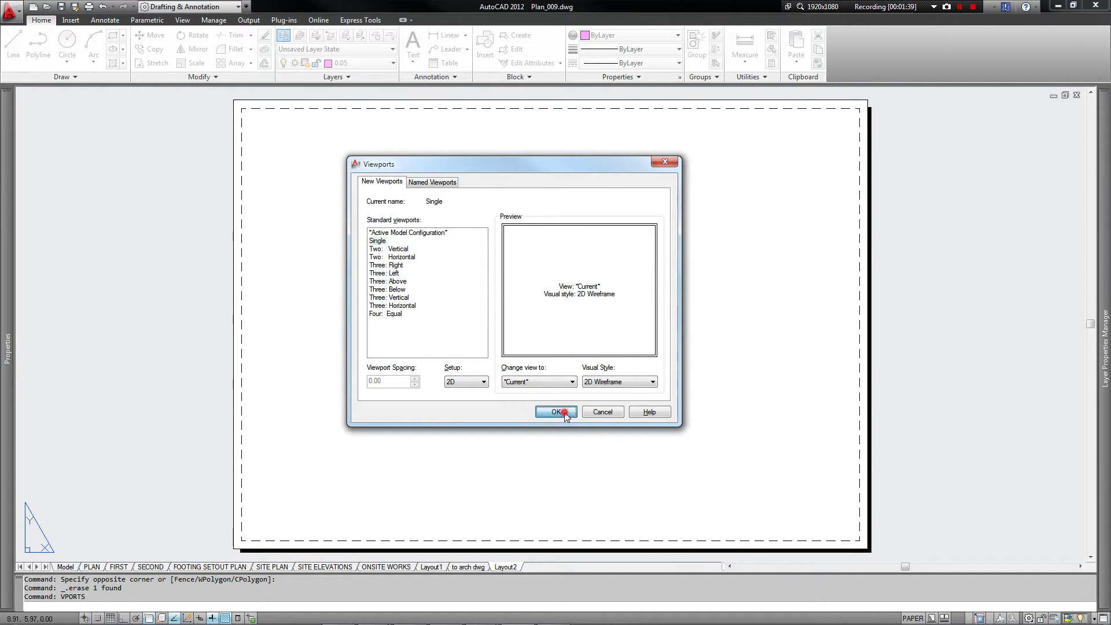
- Draw the new viewport from the sheet's top-left to bottom-right and zoom the plan inside
click(235, 104)
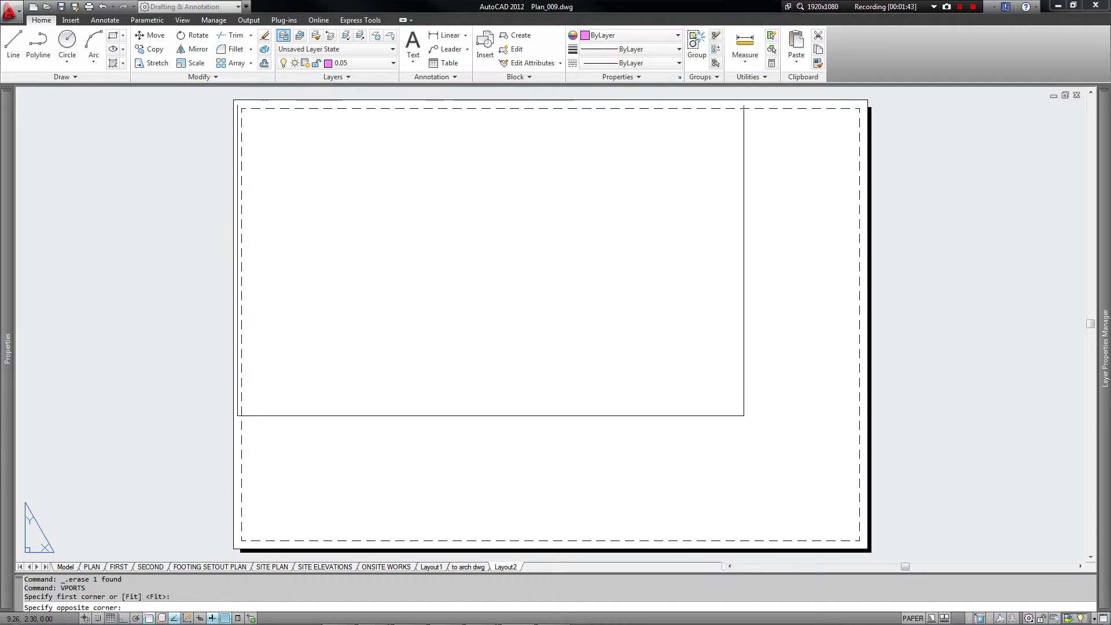
click(863, 545)
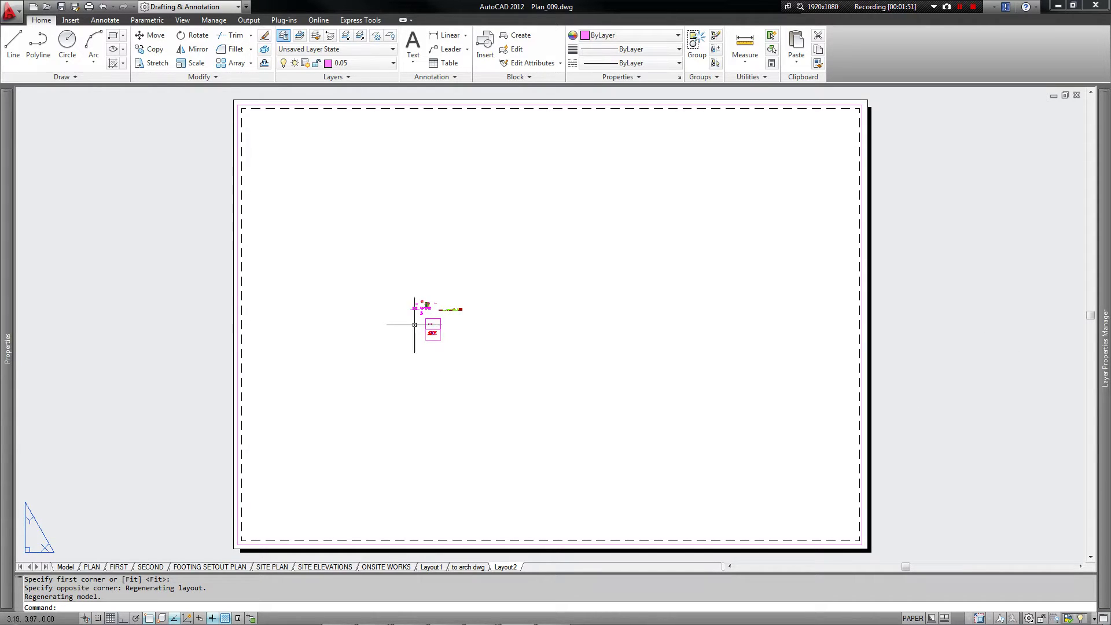
double_click(417, 315)
scroll(417, 319, up, 5)
scroll(541, 293, up, 6)
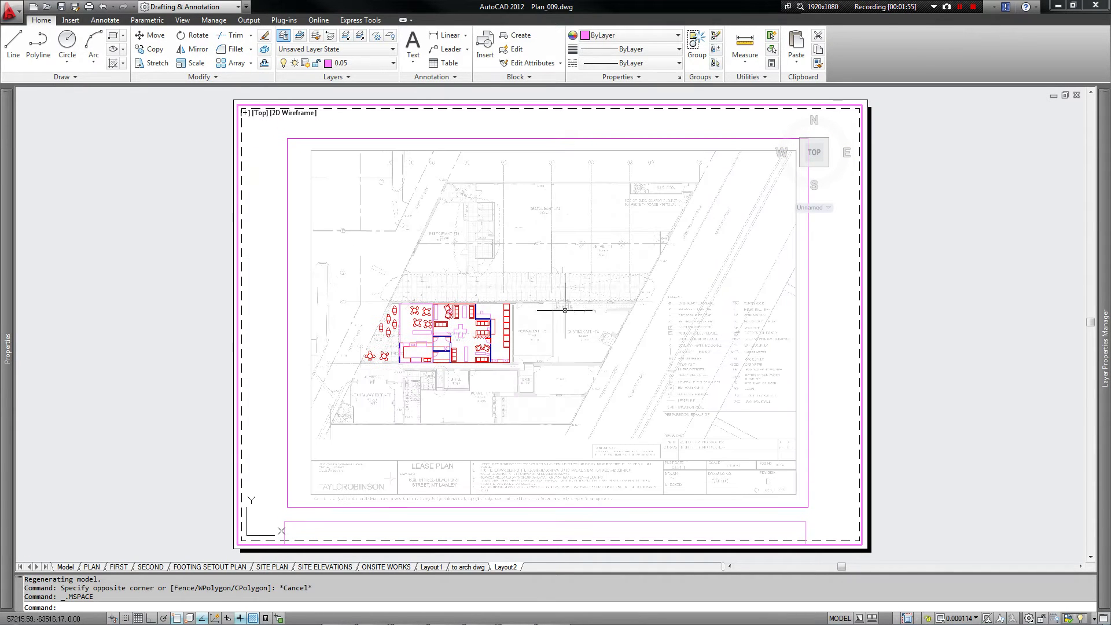
- Cancel a stray selection and return to paper space on Layout2
click(825, 310)
key(Escape)
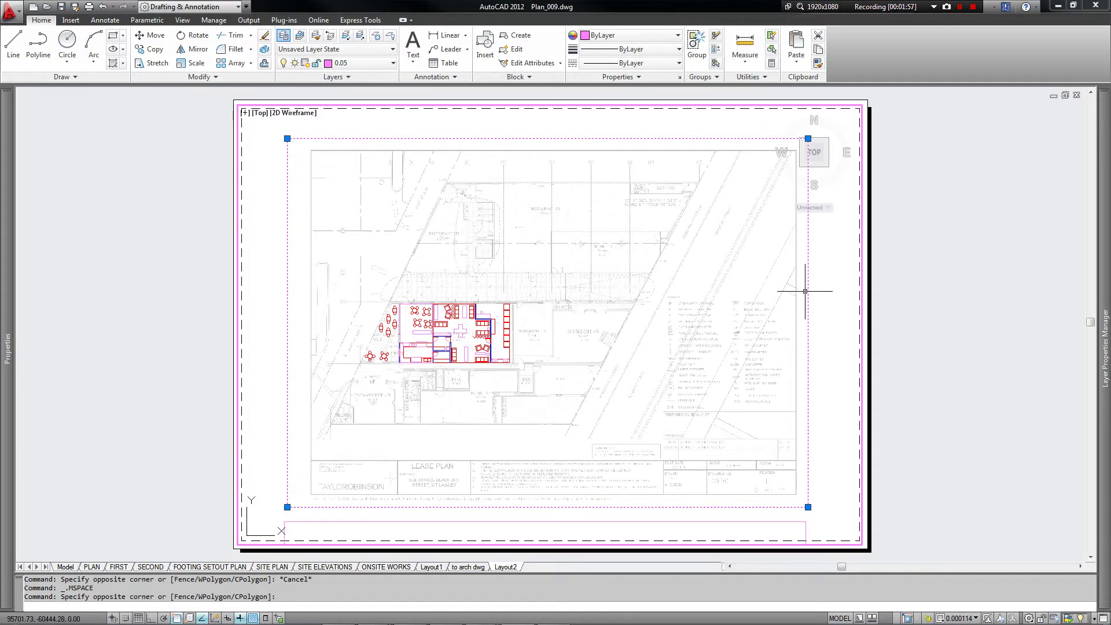
double_click(926, 283)
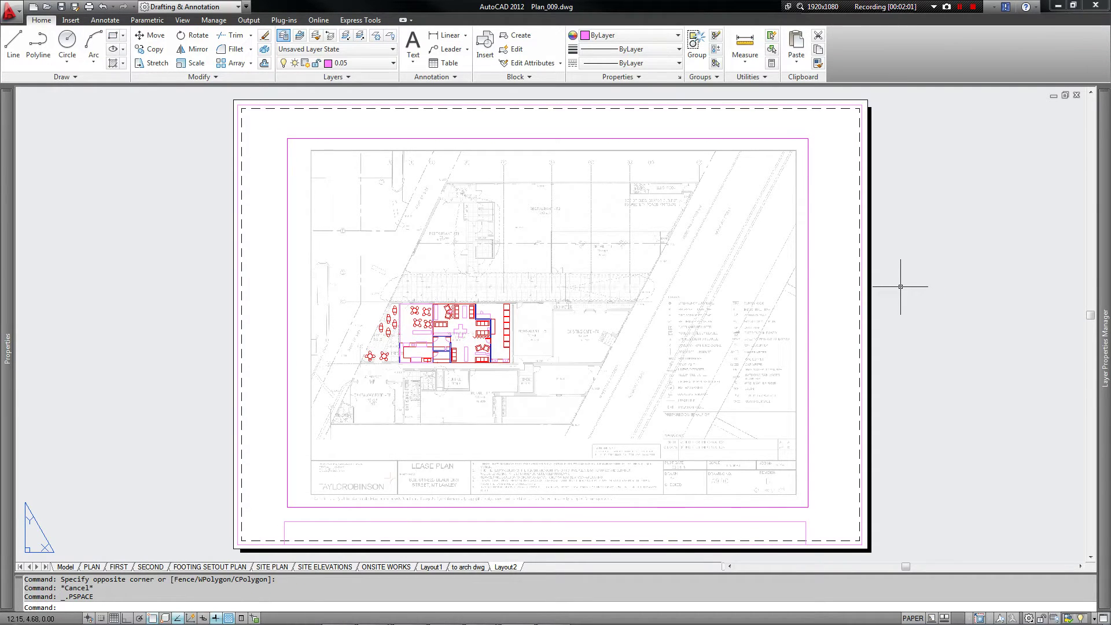
double_click(901, 287)
double_click(901, 287)
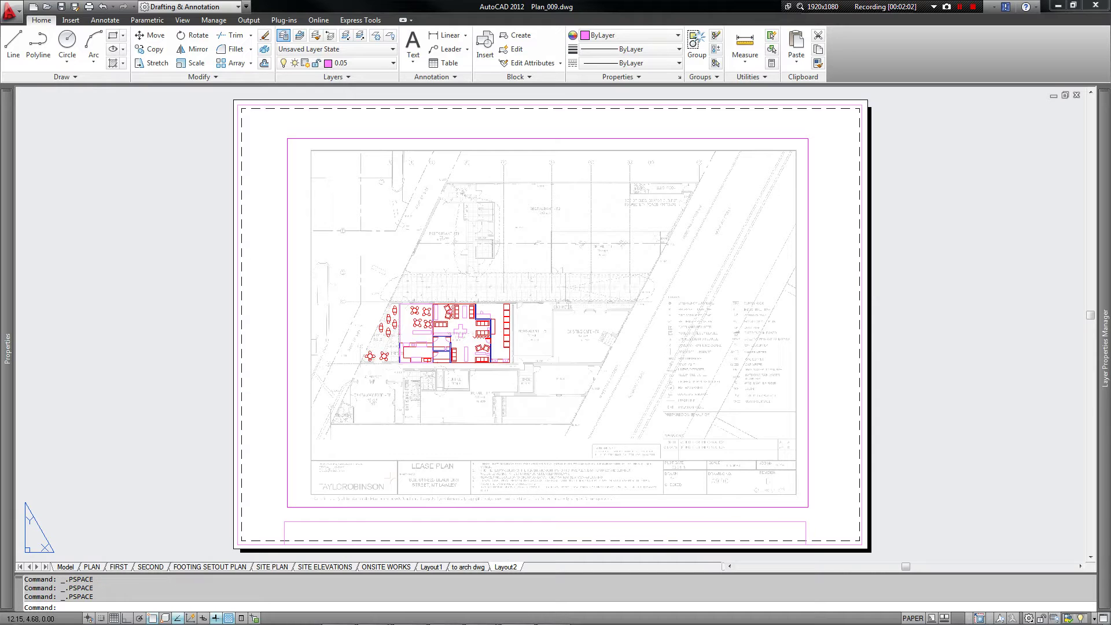
- Open Plot for Layout2 with Ctrl+P and review the printer and paper sizes, keeping A4
key(ctrl+p)
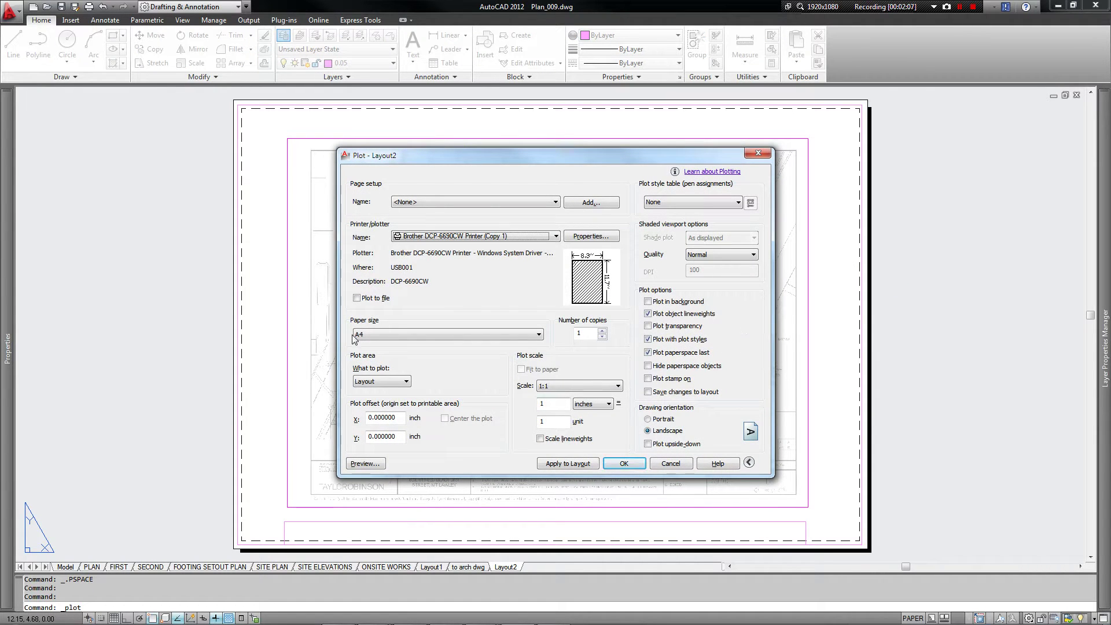
drag(478, 156, 445, 154)
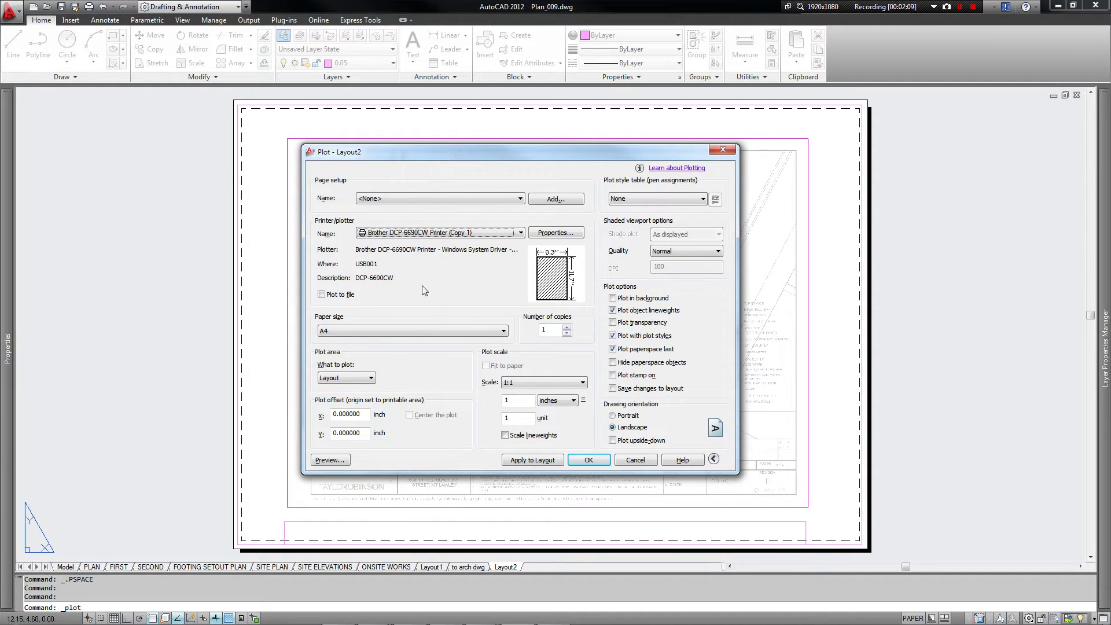
click(438, 234)
click(429, 242)
click(389, 326)
click(389, 326)
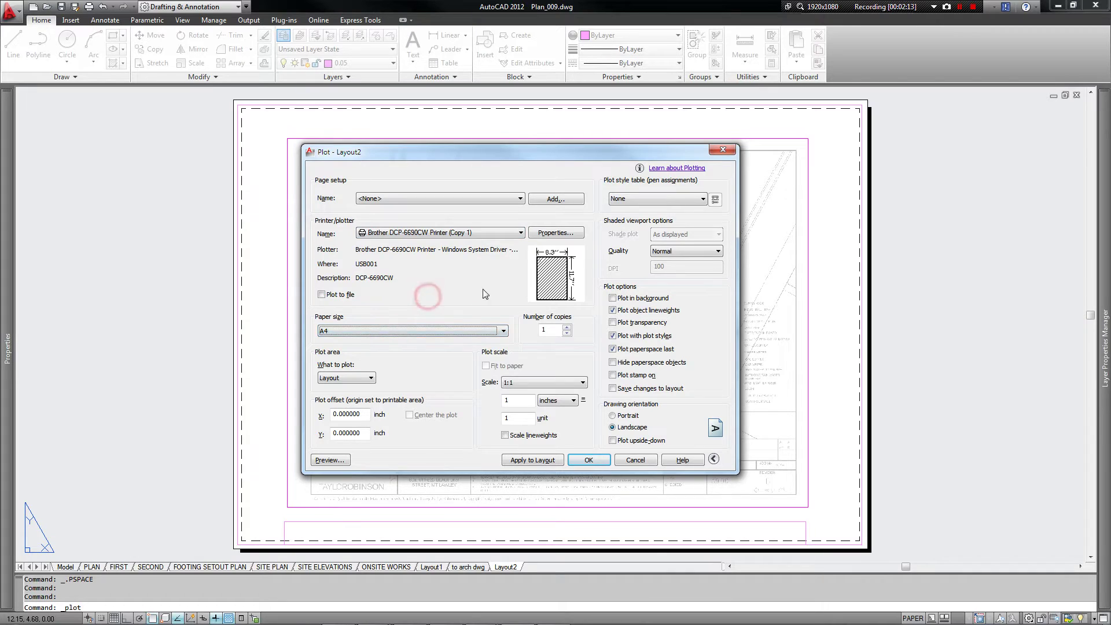
- Review the plot scale units, plot style tables and output device list
click(565, 401)
click(561, 409)
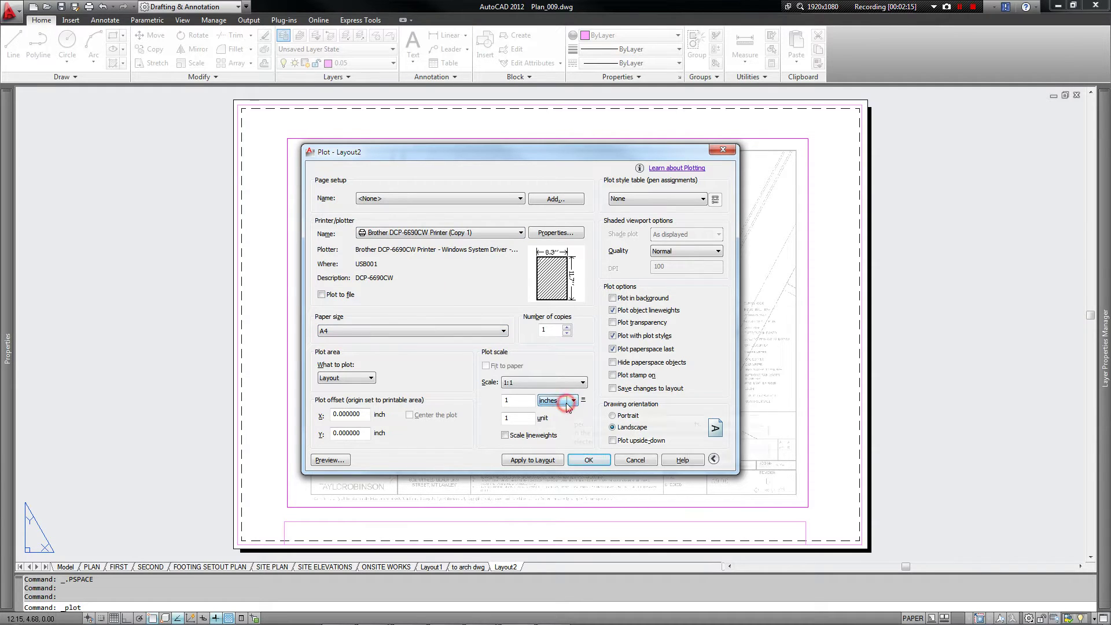
click(637, 199)
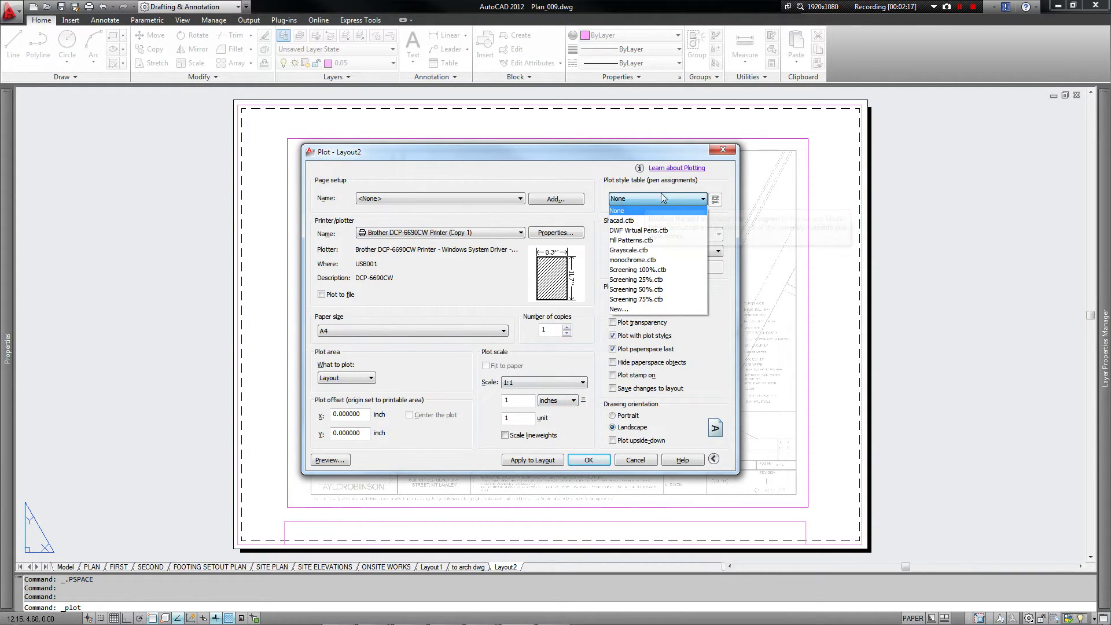
click(635, 208)
drag(563, 155, 559, 150)
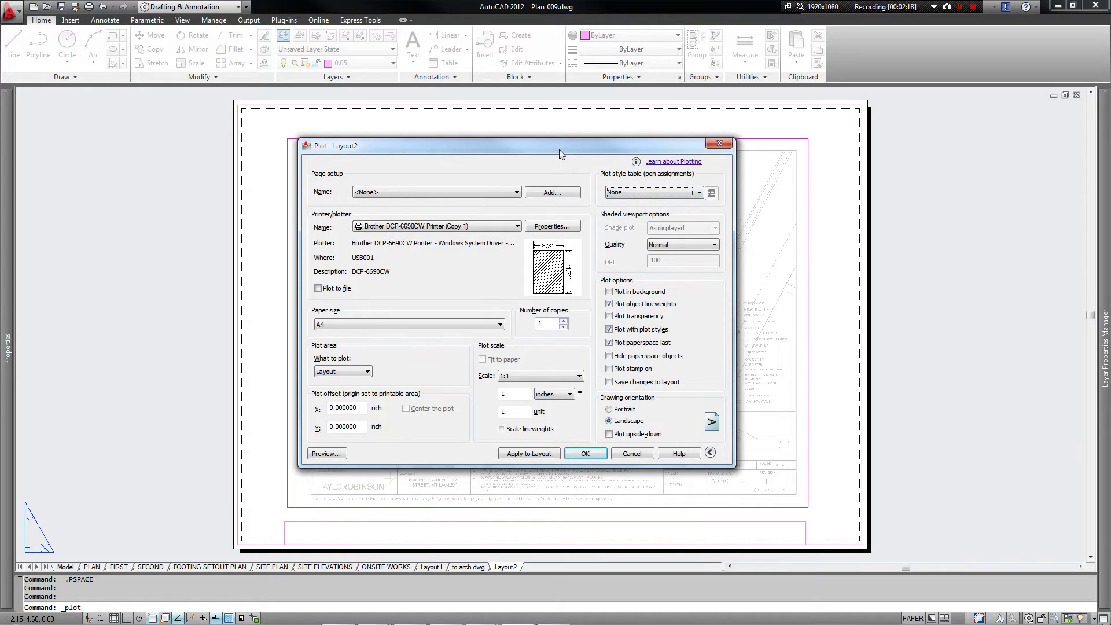
click(482, 227)
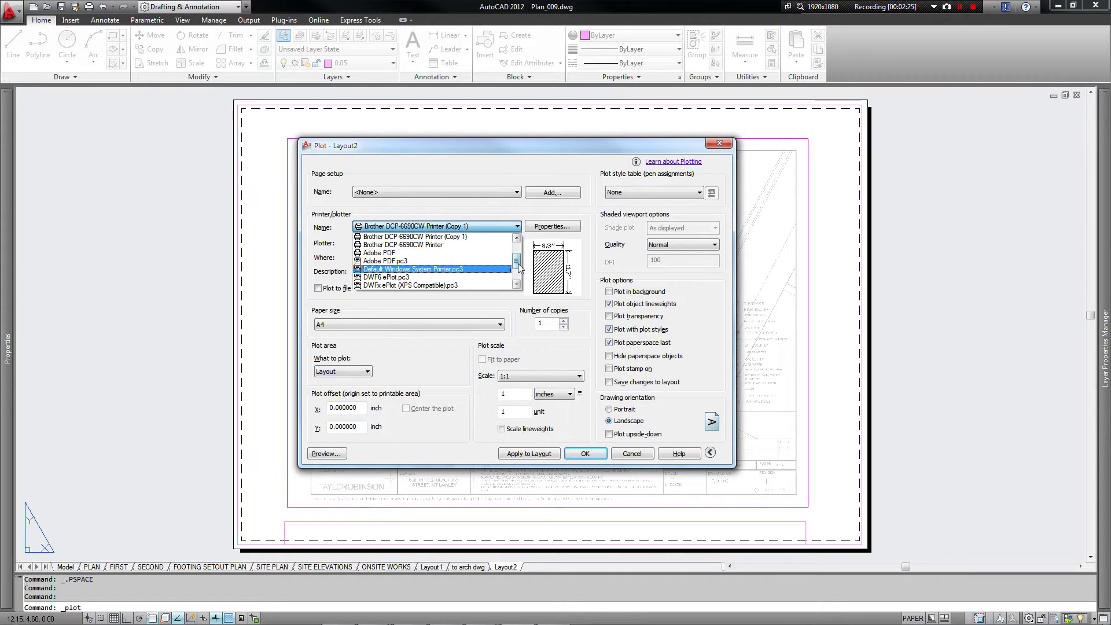
- Set the output device to DWG To PDF.pc3 with ISO full bleed A3 landscape paper
scroll(499, 263, down, 1)
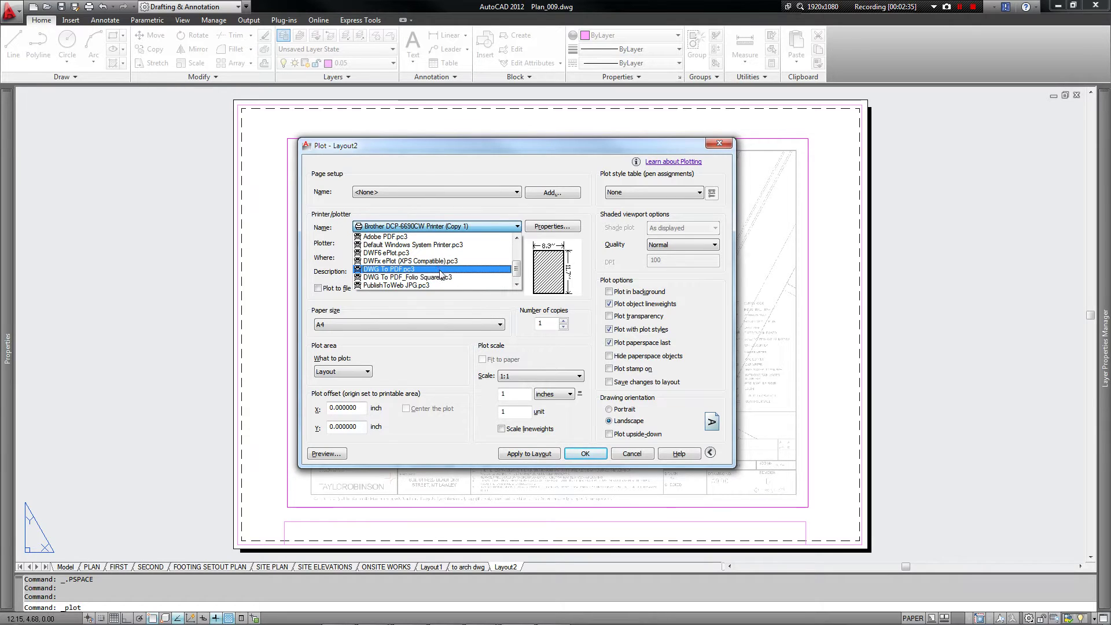
click(437, 271)
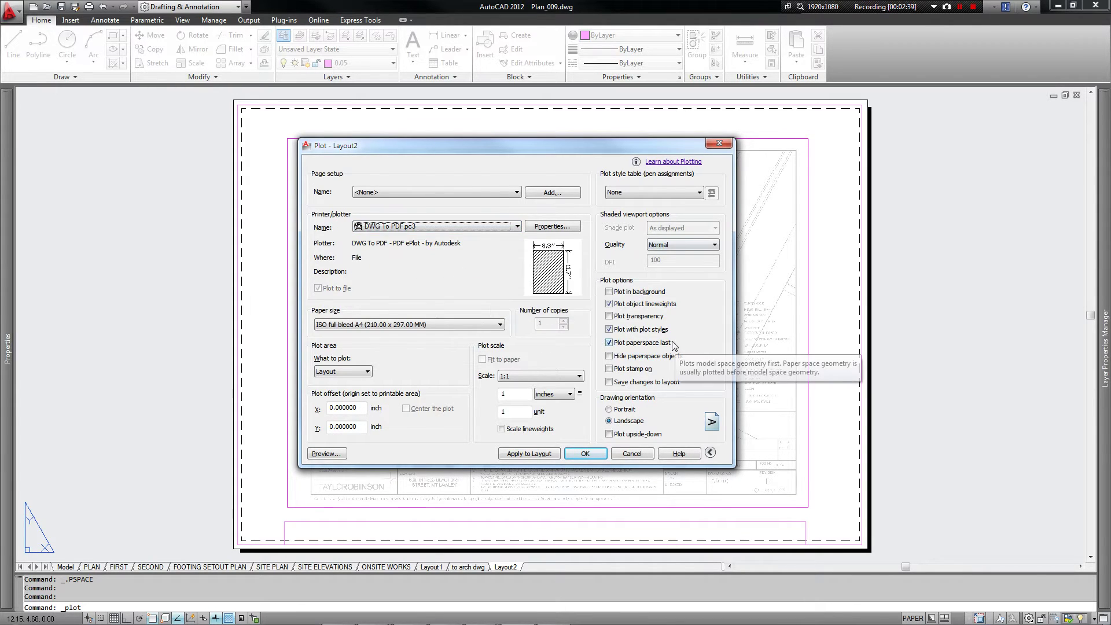
click(355, 325)
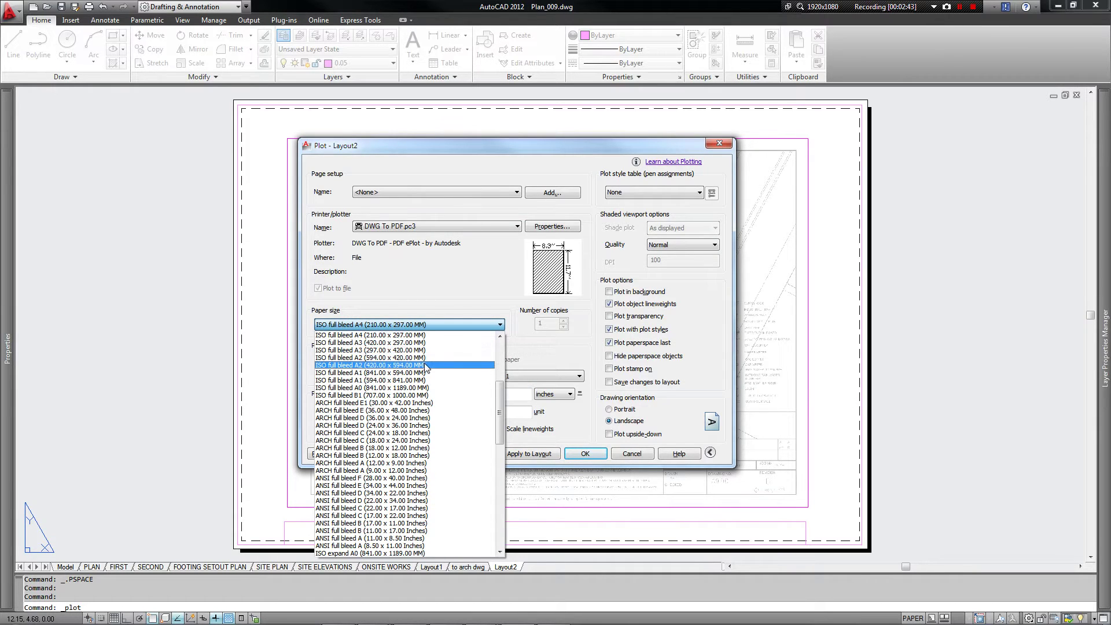
scroll(427, 365, up, 3)
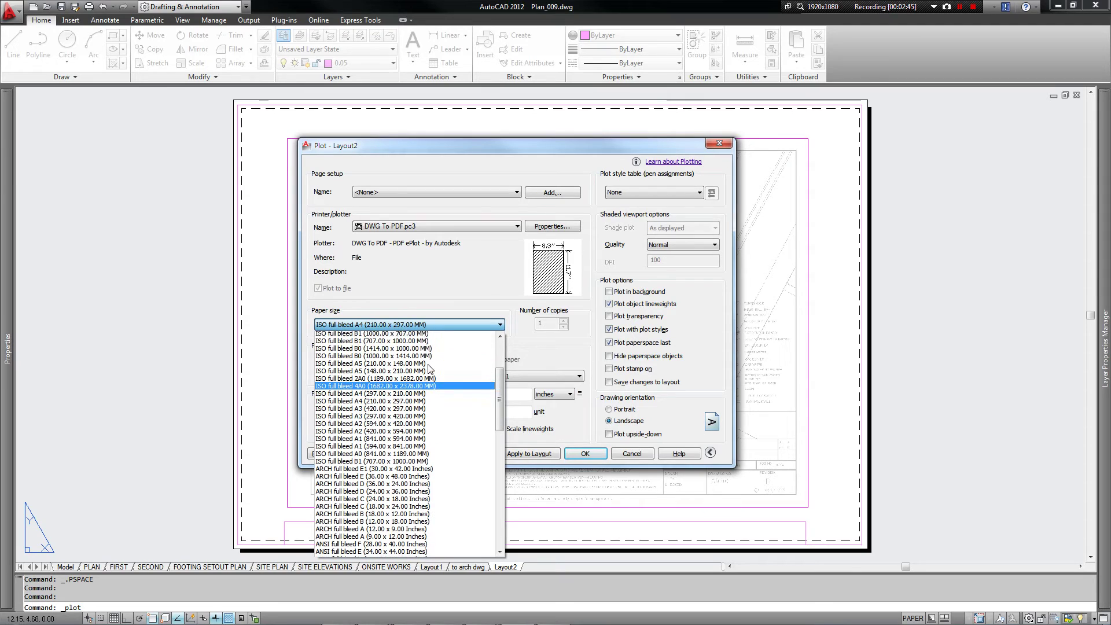
scroll(429, 369, down, 1)
scroll(417, 385, up, 1)
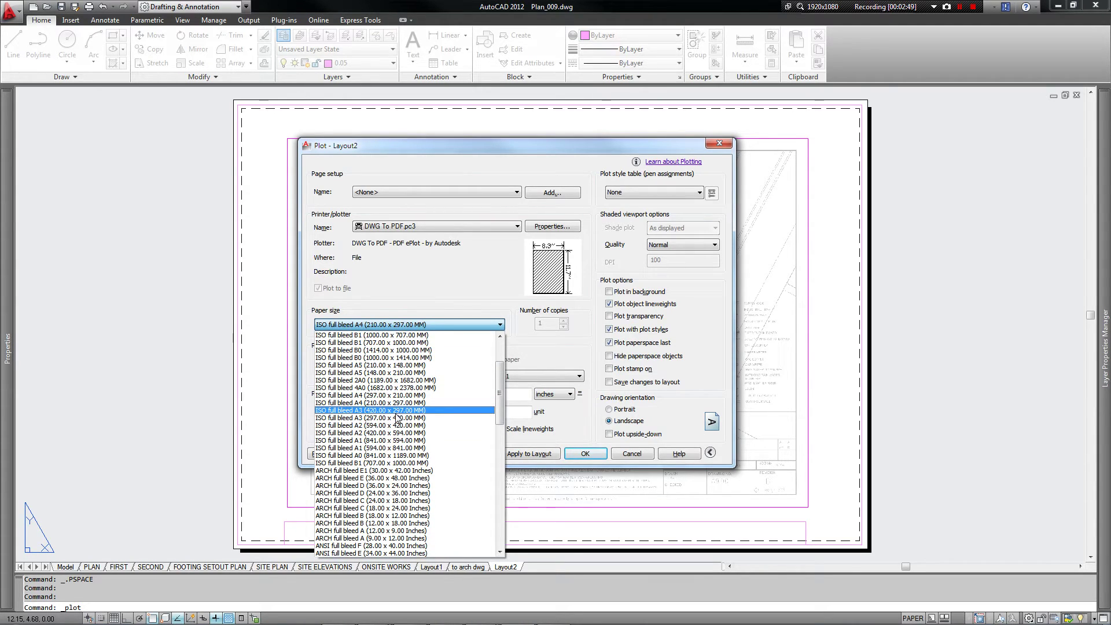
click(398, 411)
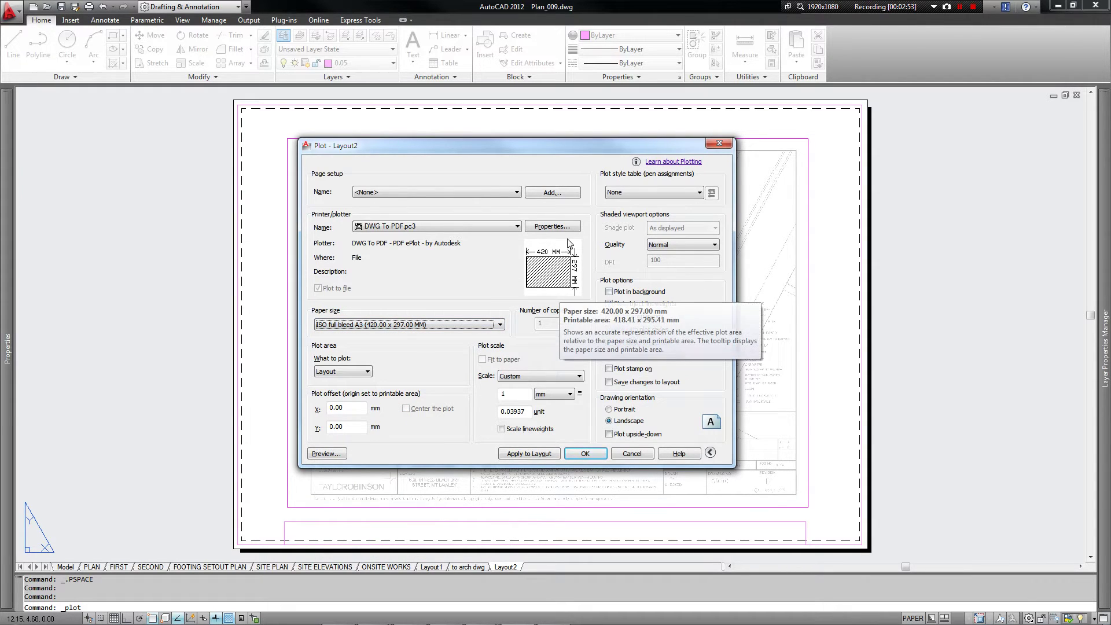
- Set the plot scale to 1:1 with millimetre units
click(510, 243)
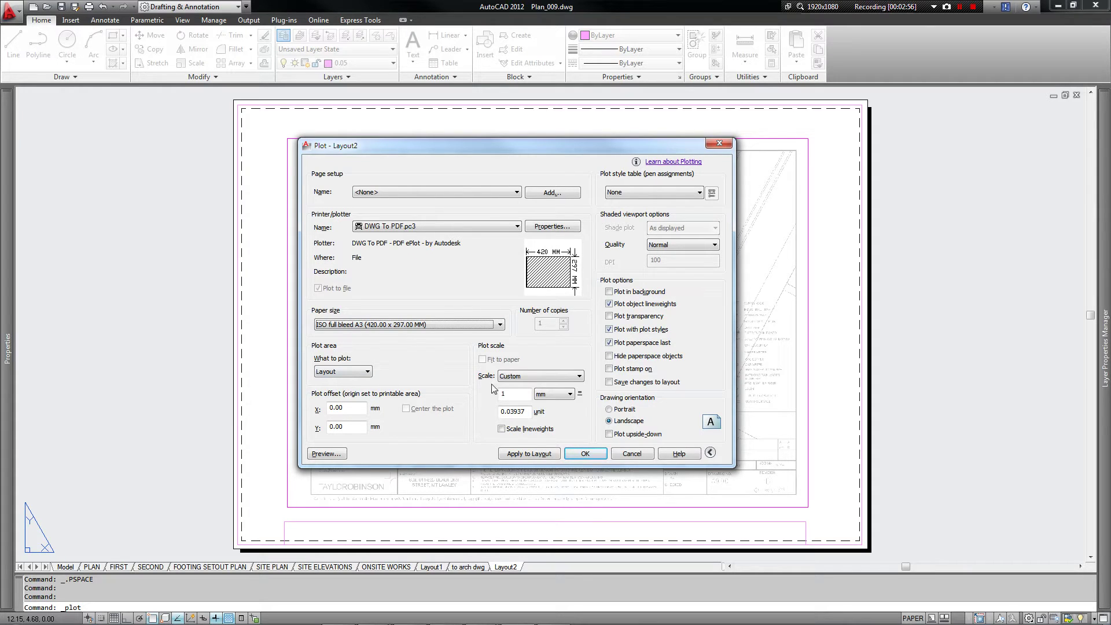
click(527, 377)
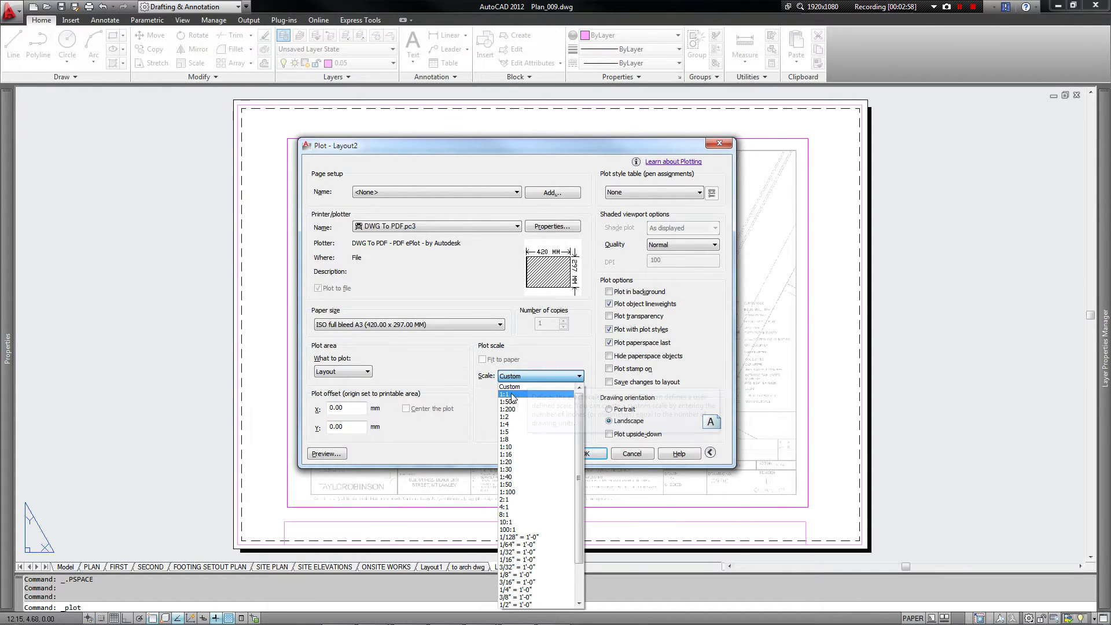
click(512, 395)
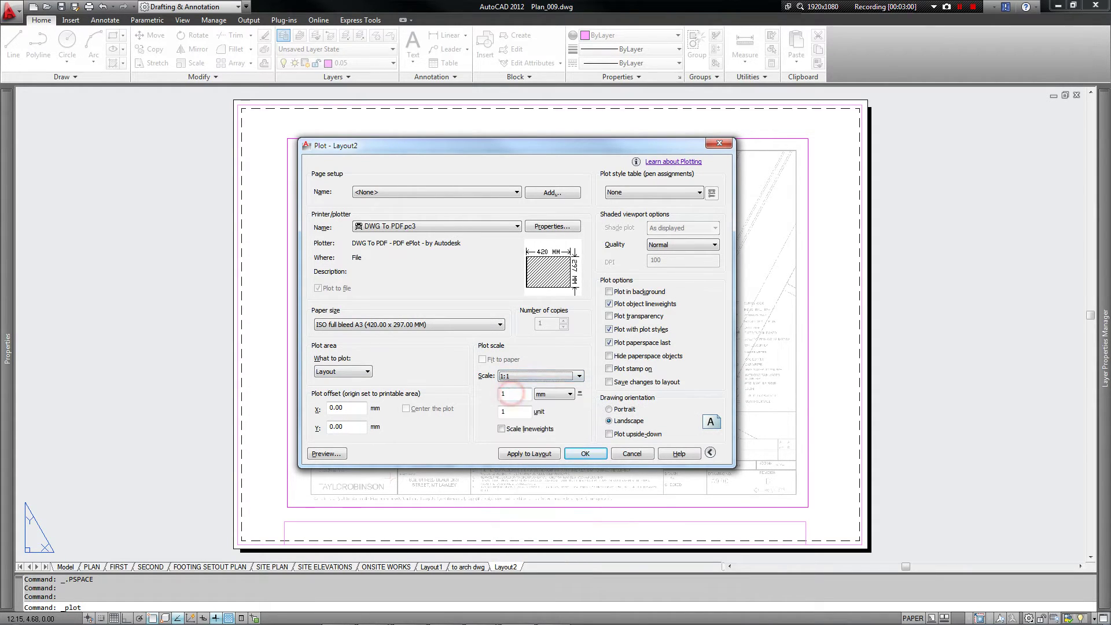
click(570, 394)
click(570, 394)
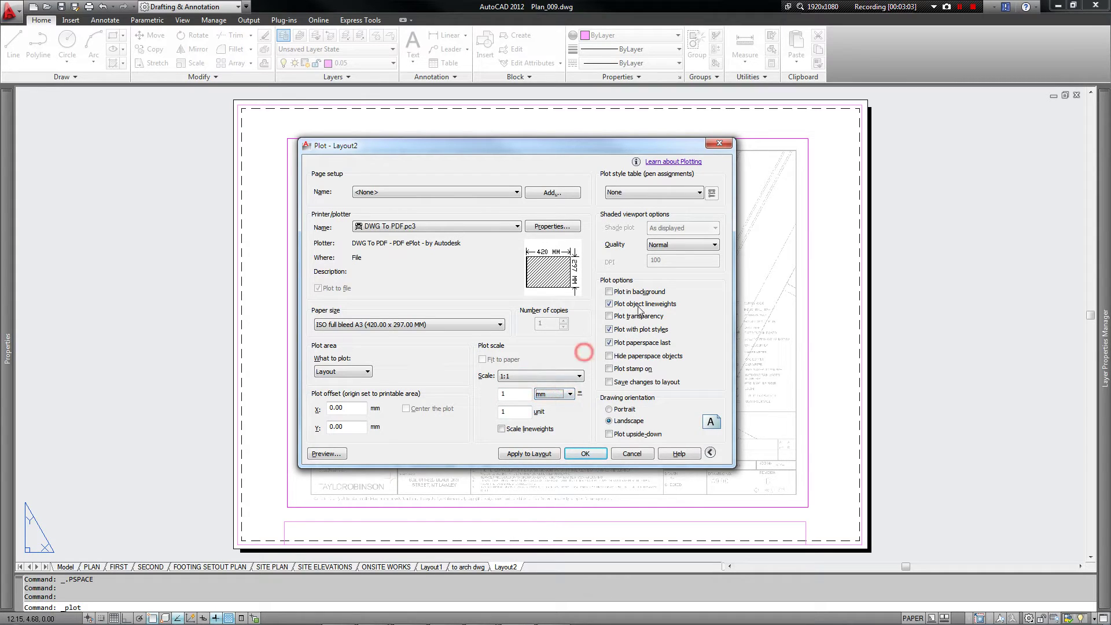
- Choose the monochrome.ctb plot style, apply the settings to Layout2, and close without plotting
click(639, 194)
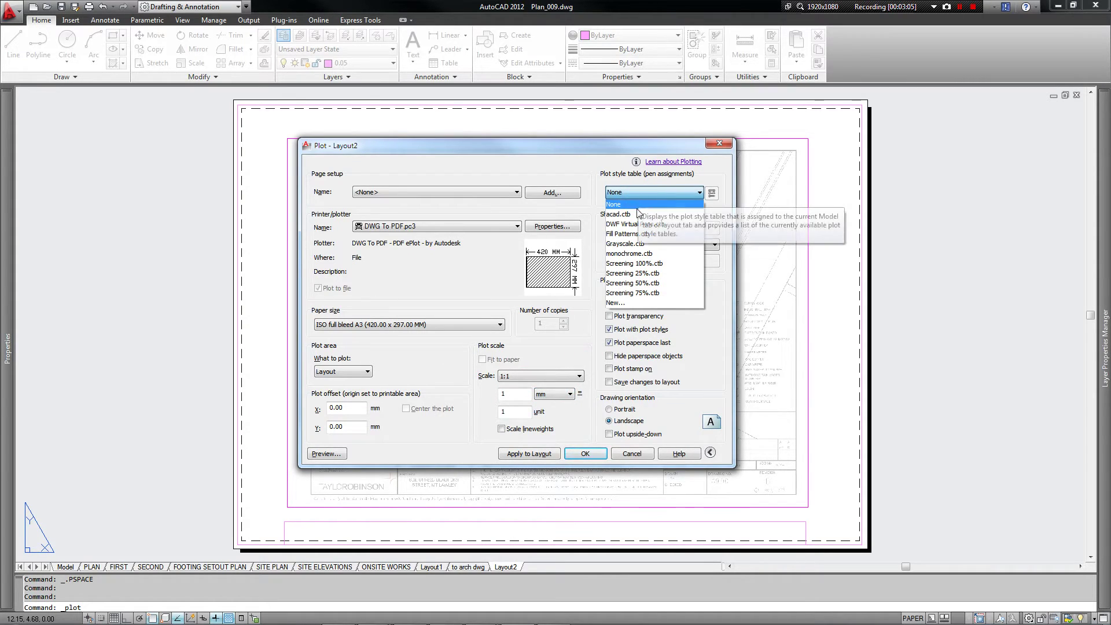
click(631, 254)
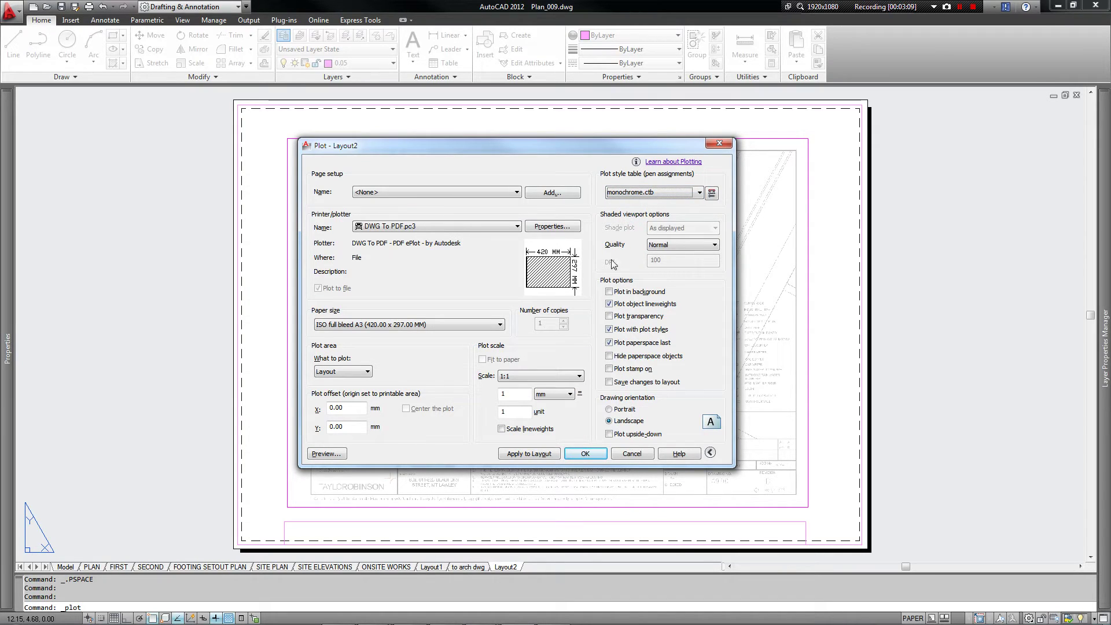
click(544, 455)
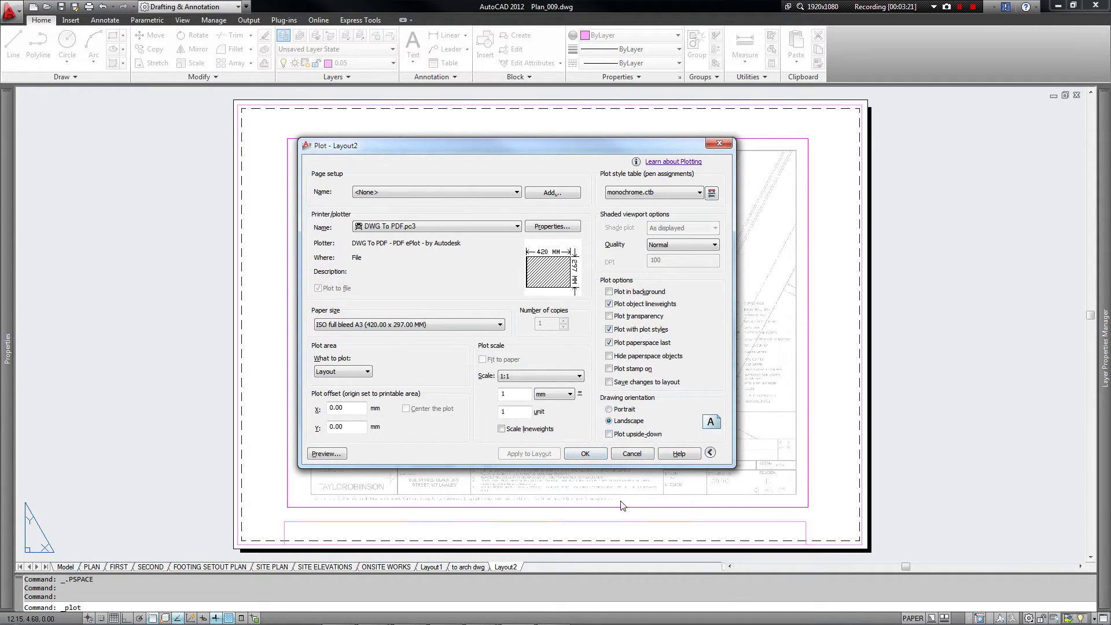
click(632, 454)
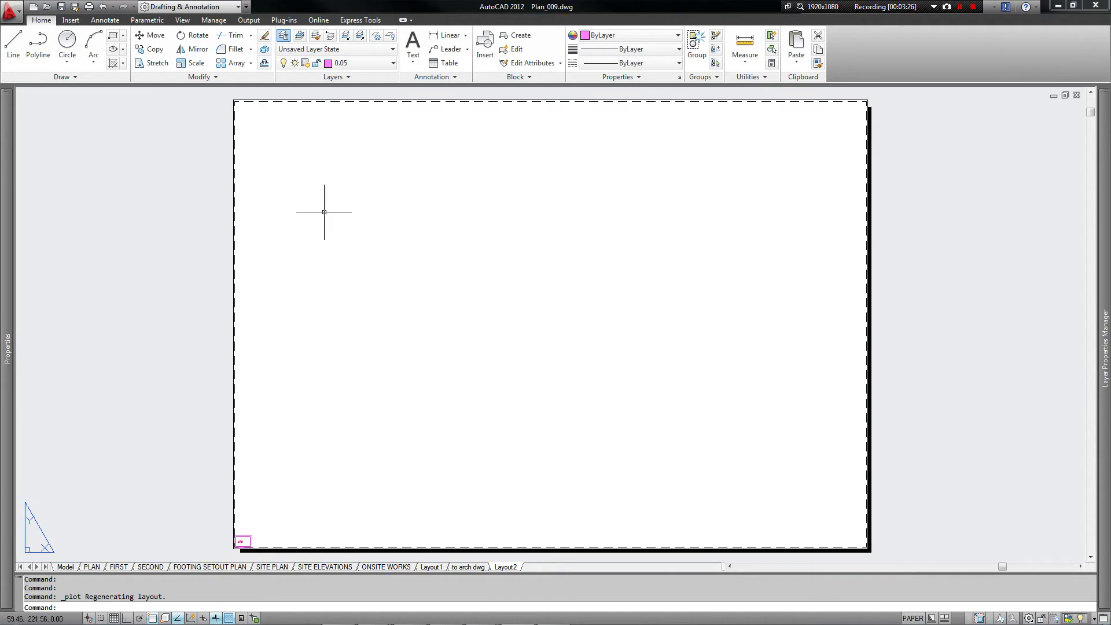
- Stretch the shrunken viewport's corner up to fill the A3 sheet
click(251, 537)
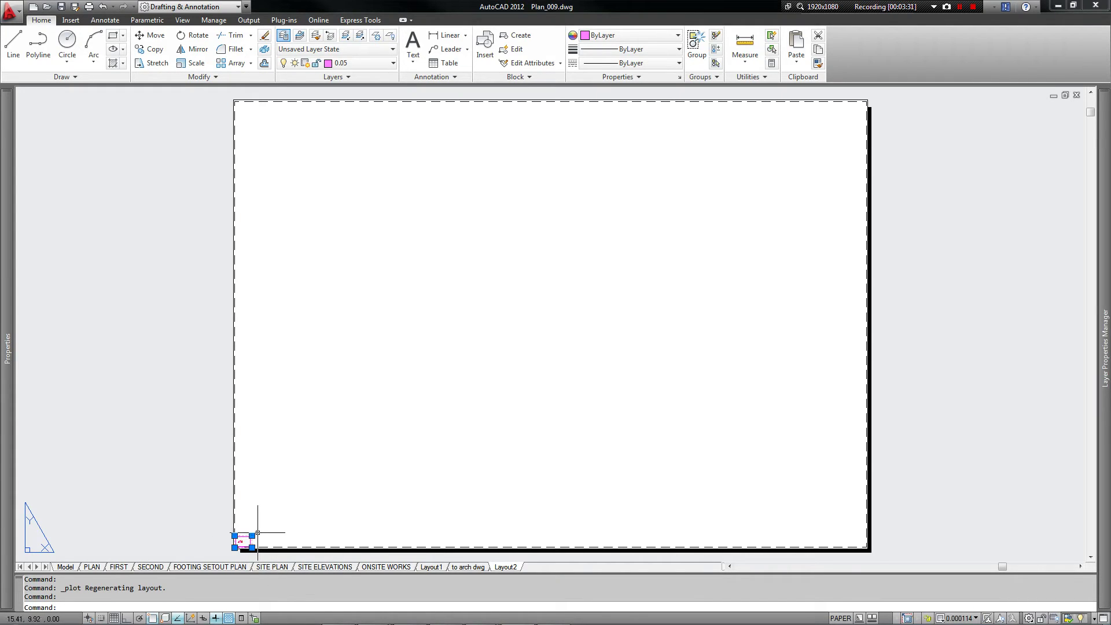
click(252, 535)
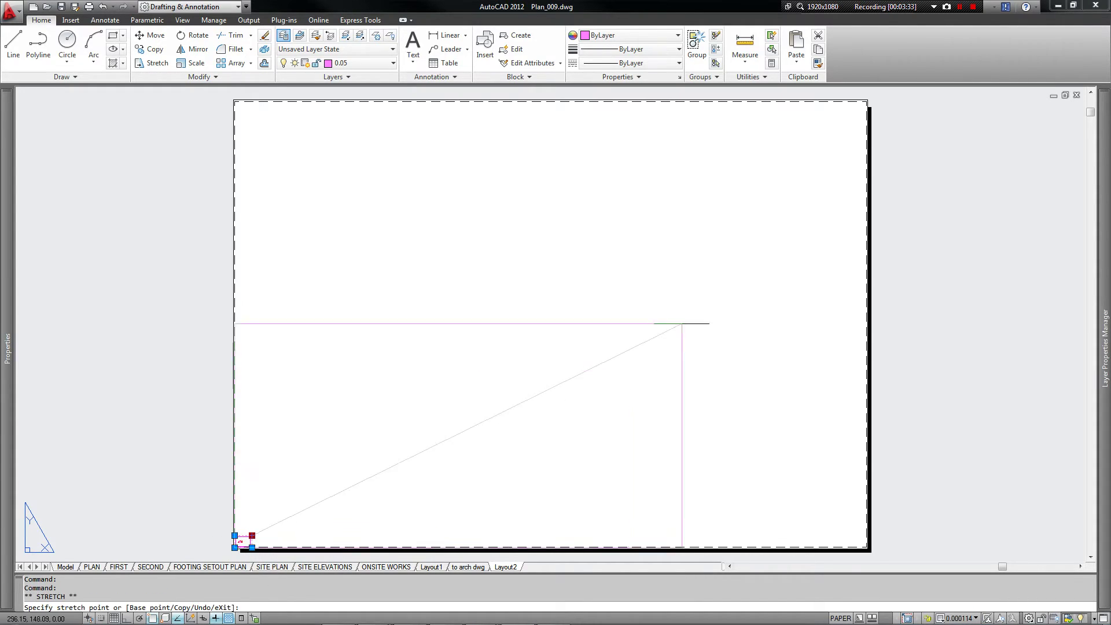
click(863, 107)
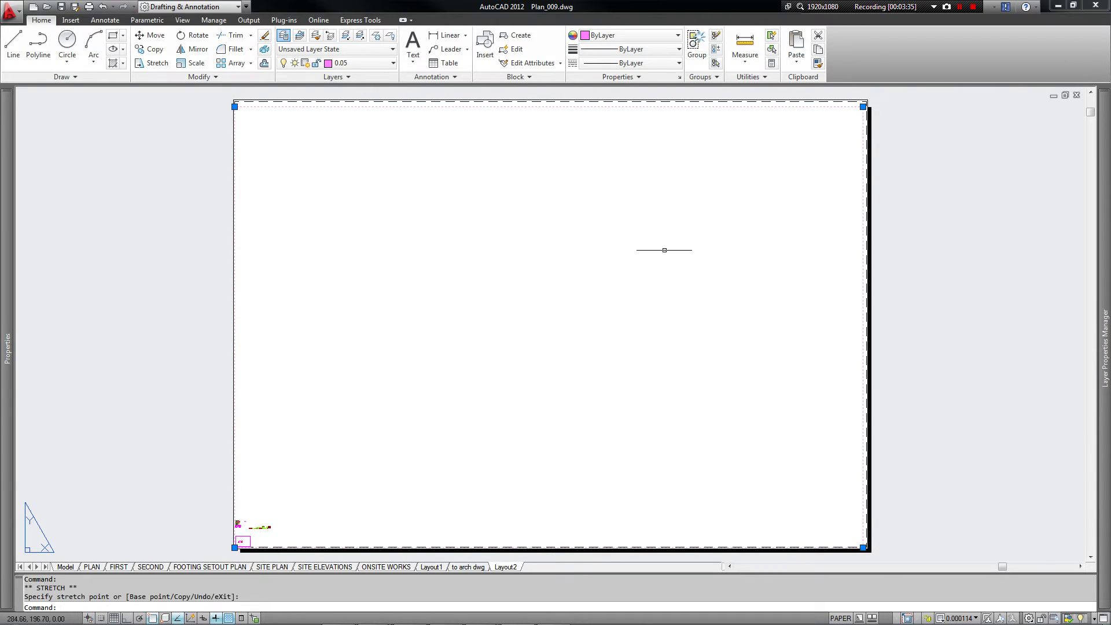
- Pan and zoom the lease plan to fit the viewport, then select the viewport in paper space
double_click(312, 513)
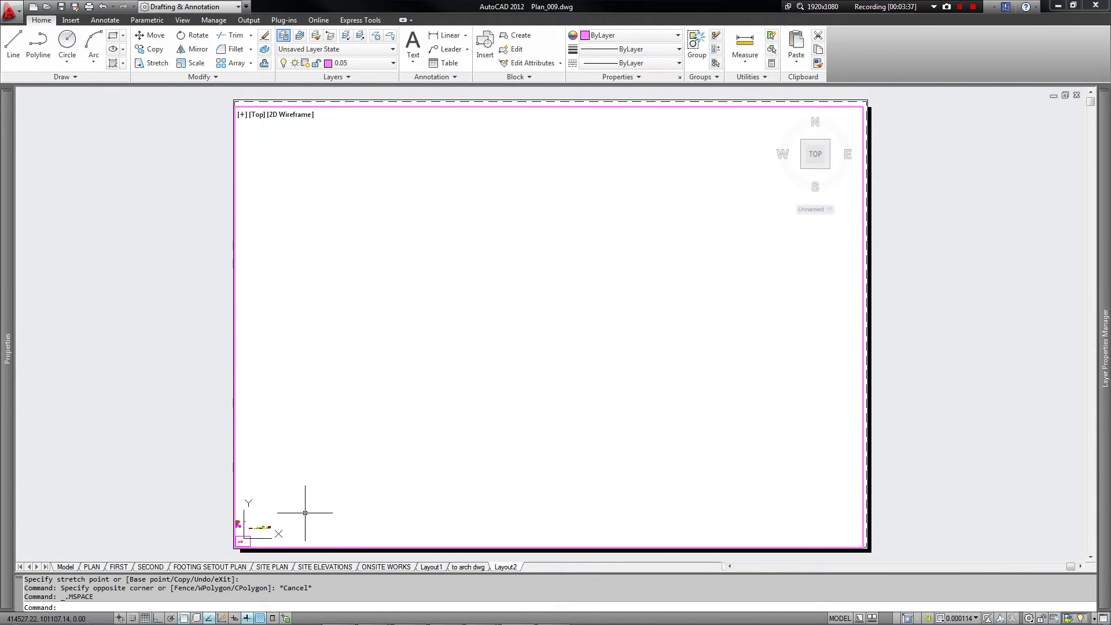
mouse_move(261, 527)
middle_down()
mouse_move(570, 298)
mouse_move(524, 328)
middle_up()
scroll(521, 336, up, 10)
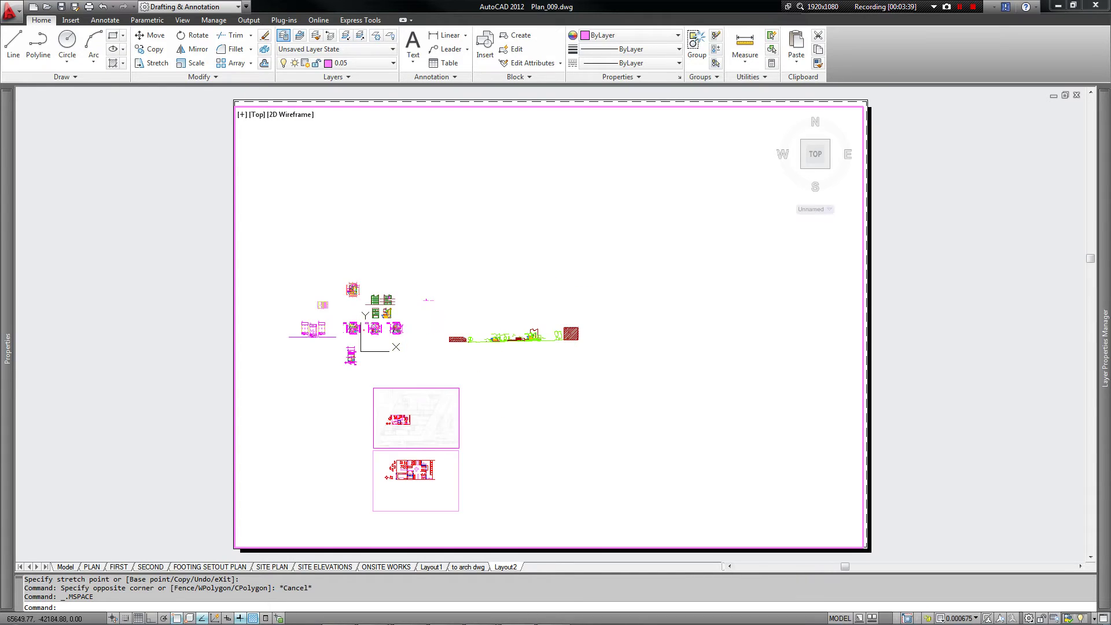
scroll(457, 285, up, 2)
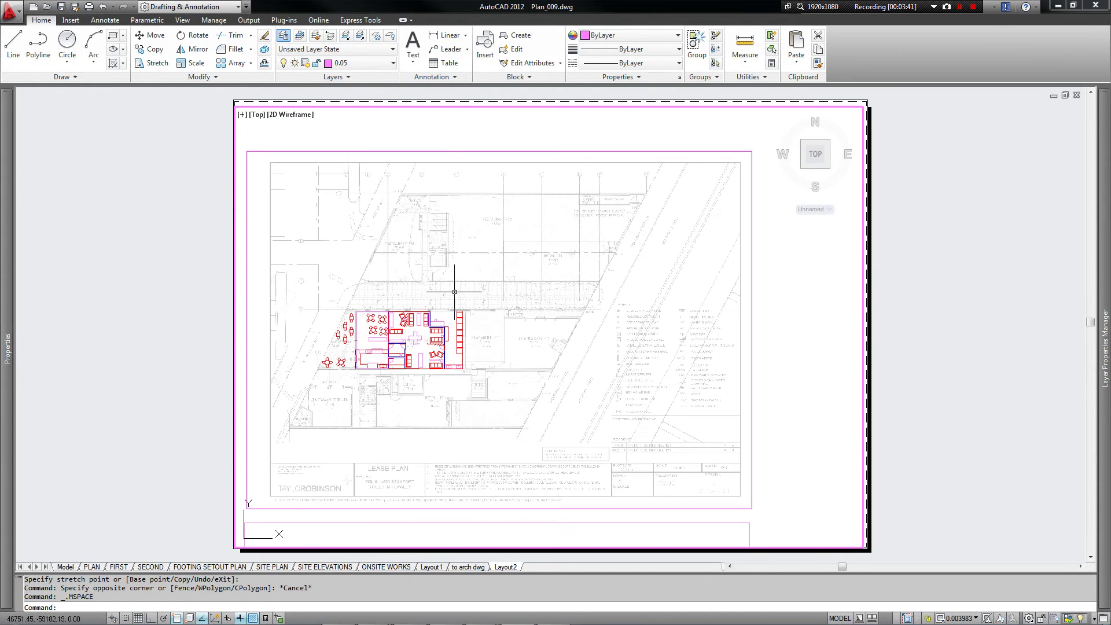
scroll(454, 289, down, 1)
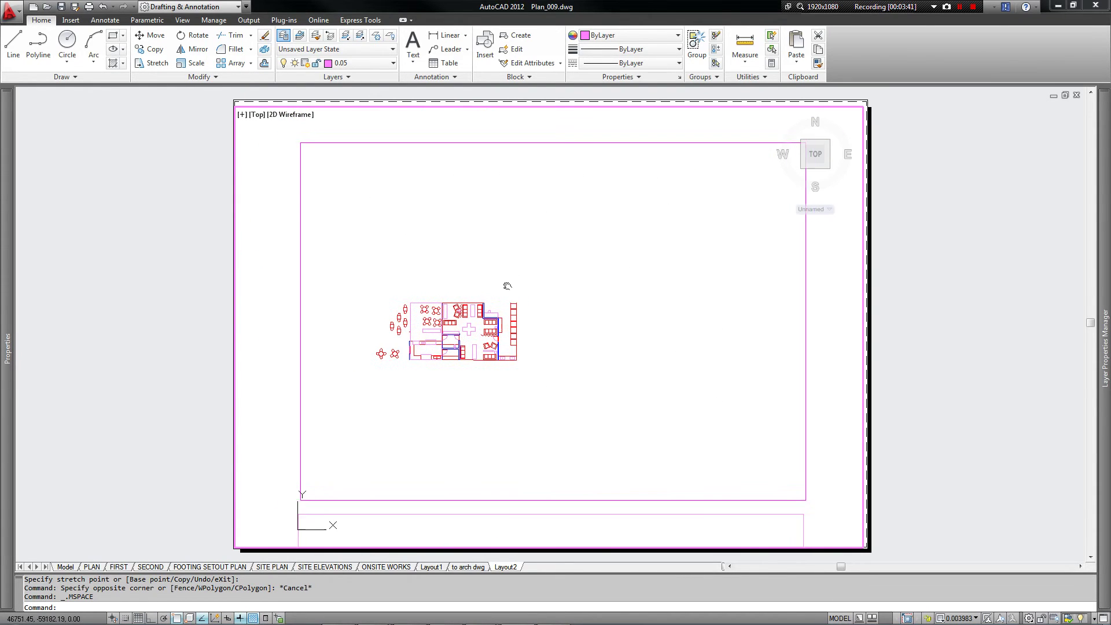
double_click(929, 450)
click(896, 449)
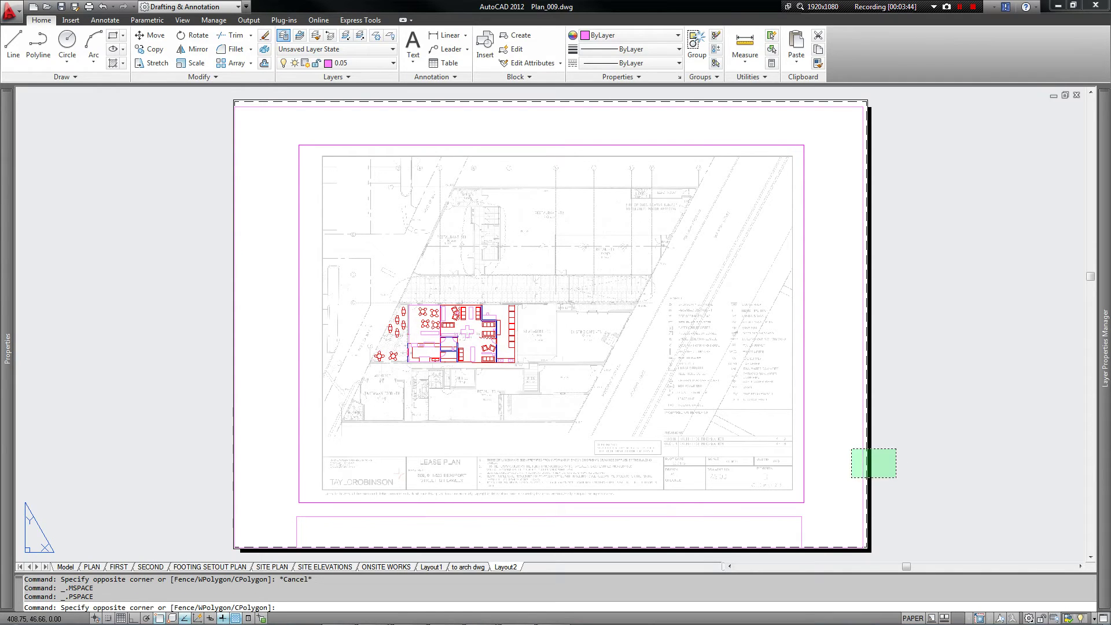
click(825, 504)
- Set the viewport scale to 1:200 and nudge the plan slightly down inside it
click(963, 619)
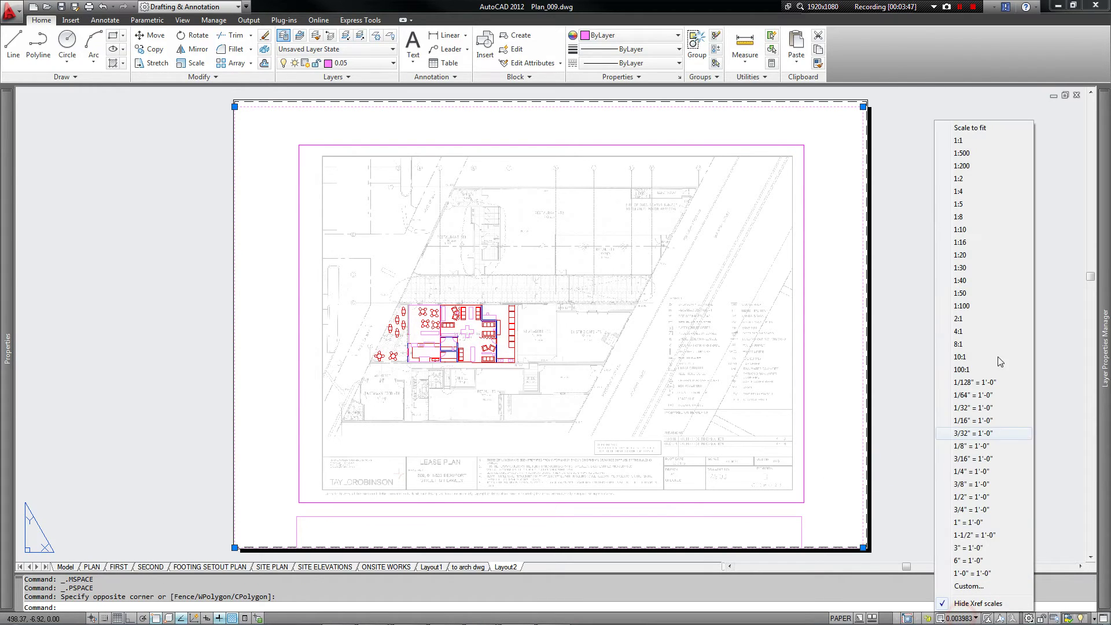
click(972, 165)
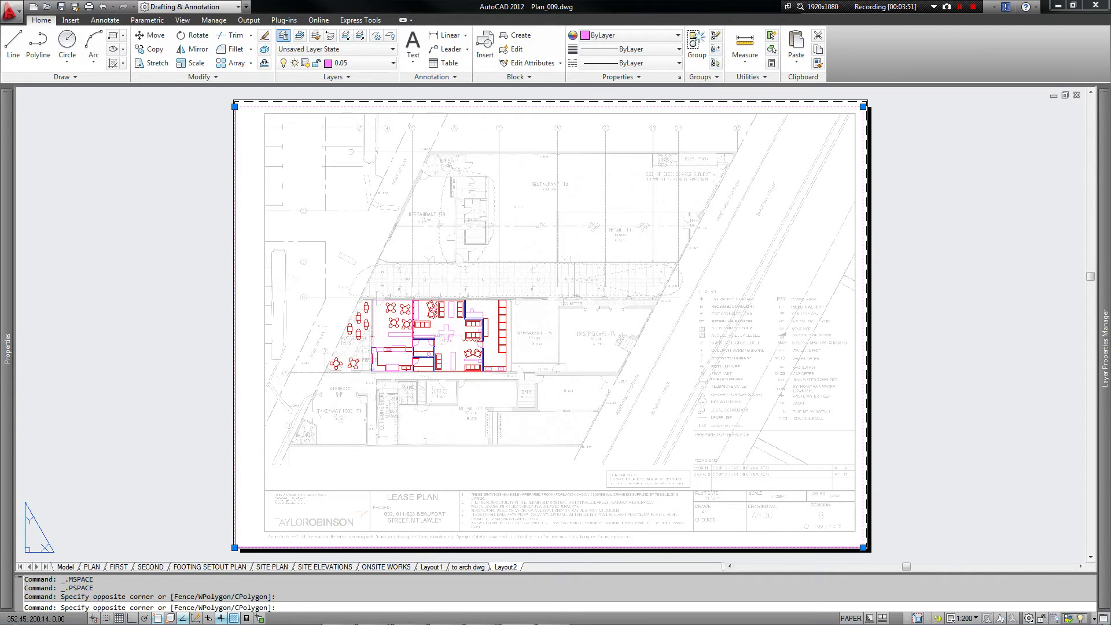
double_click(751, 241)
middle_drag(753, 249, 751, 252)
double_click(914, 282)
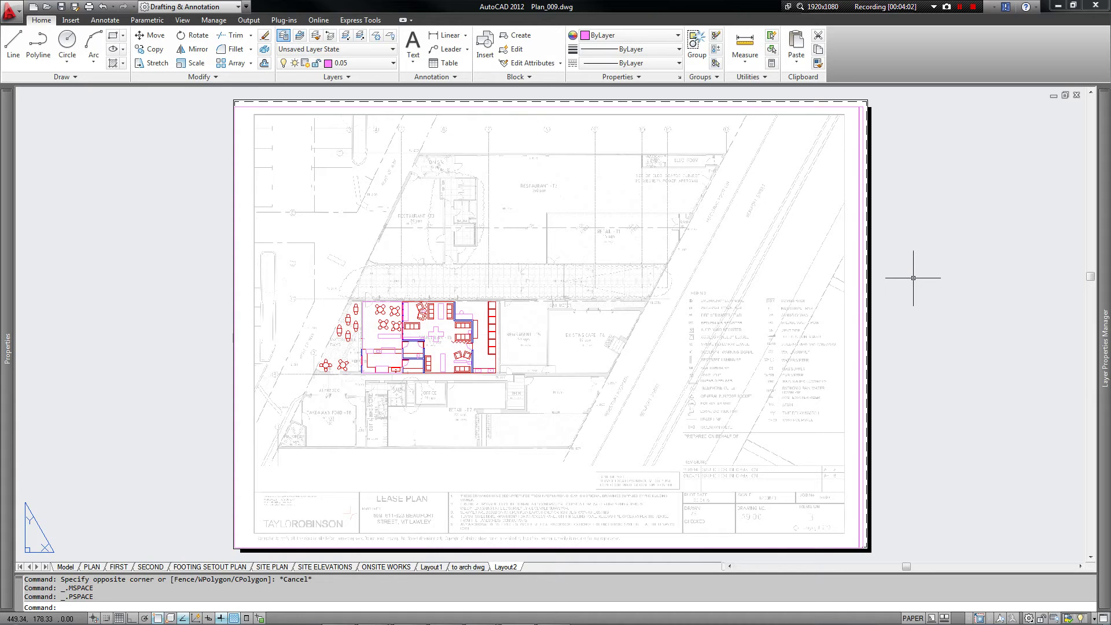
- Plot Layout2 to Plan_009-Layout2.pdf saved on the Desktop
key(ctrl+p)
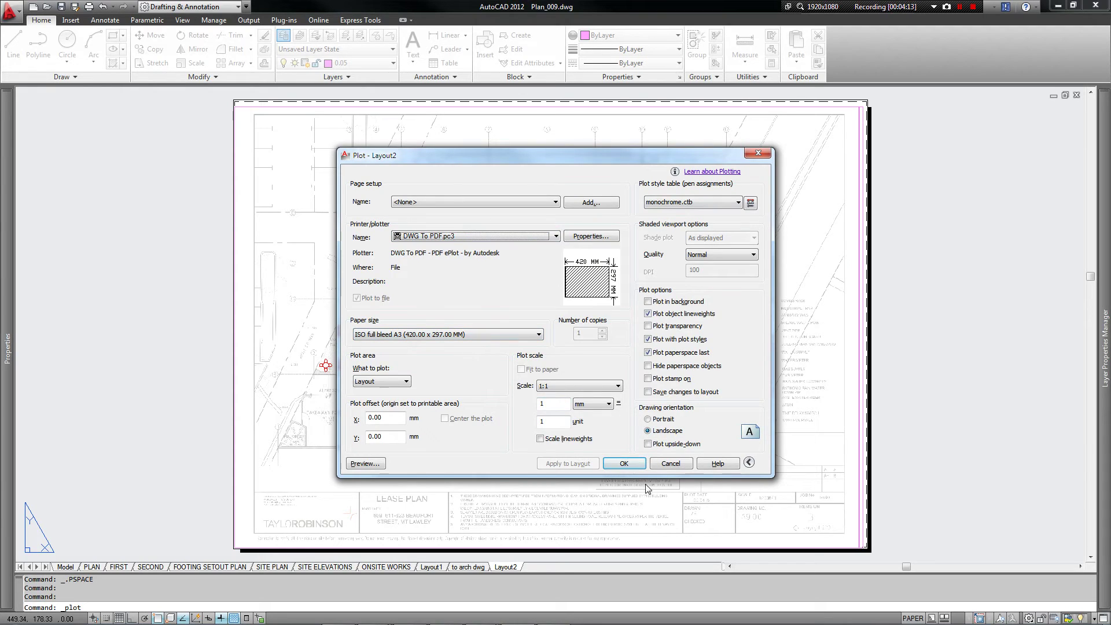
click(631, 467)
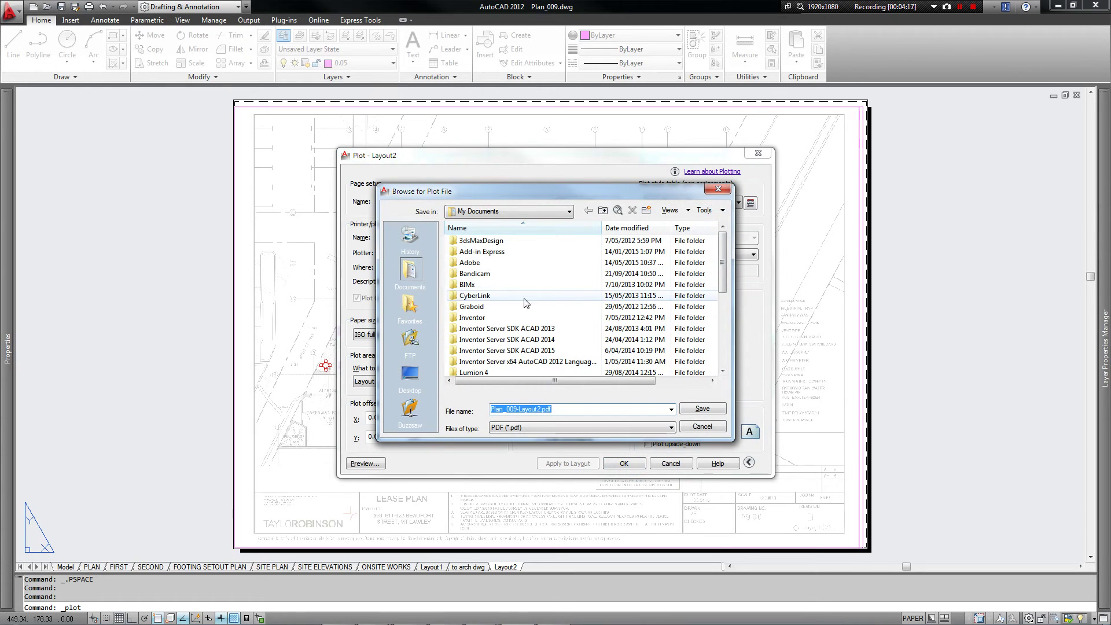
click(410, 373)
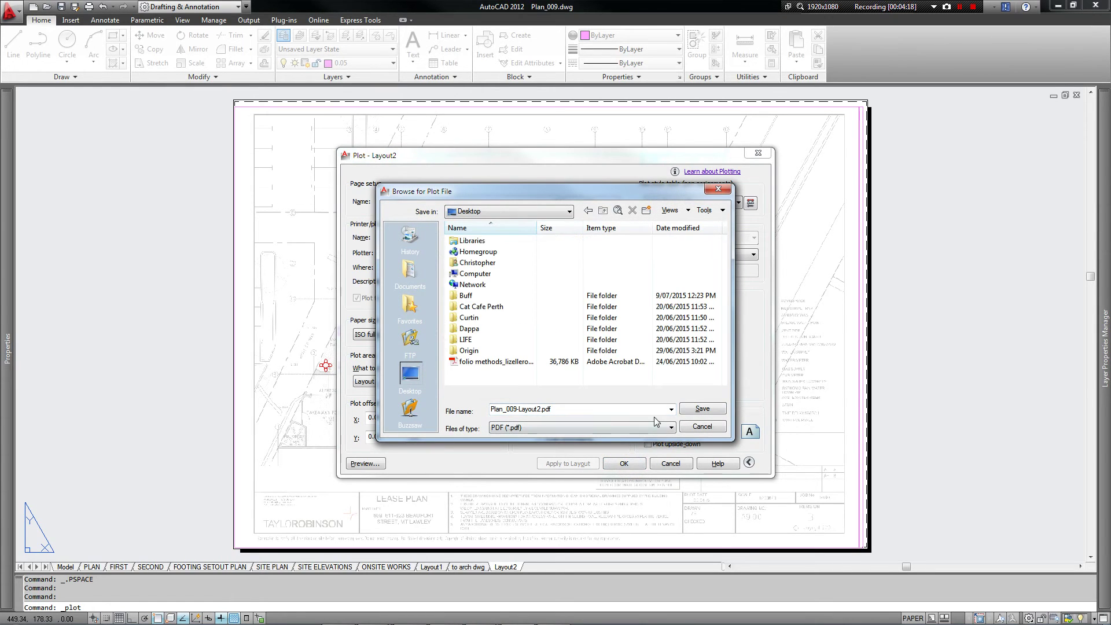
click(710, 410)
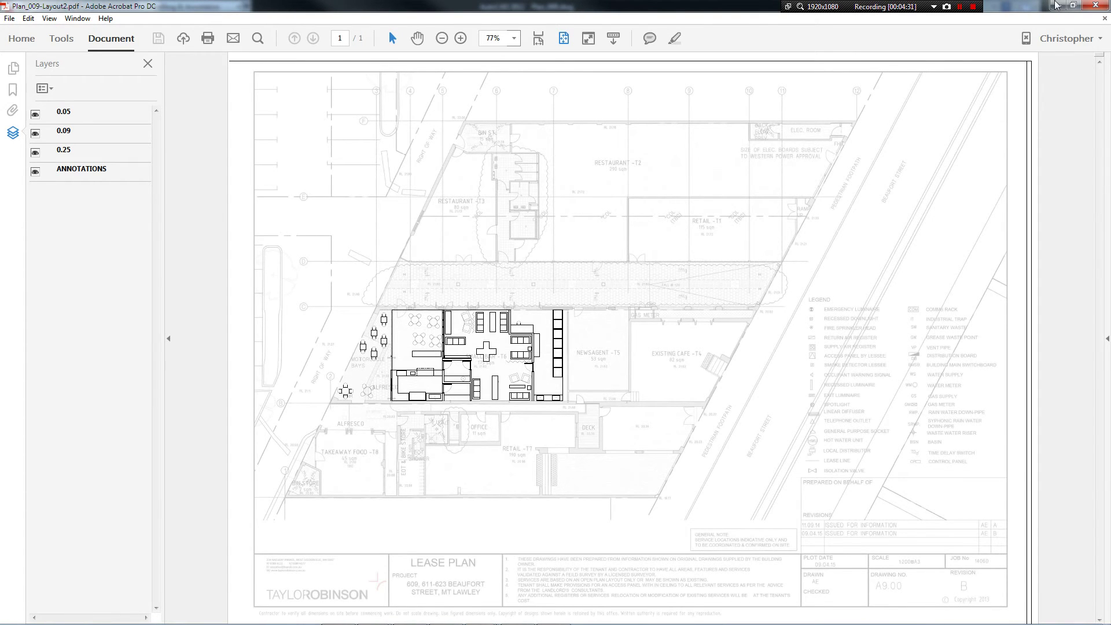
- After checking the exported lease plan PDF, minimise Acrobat to return to AutoCAD
click(1056, 5)
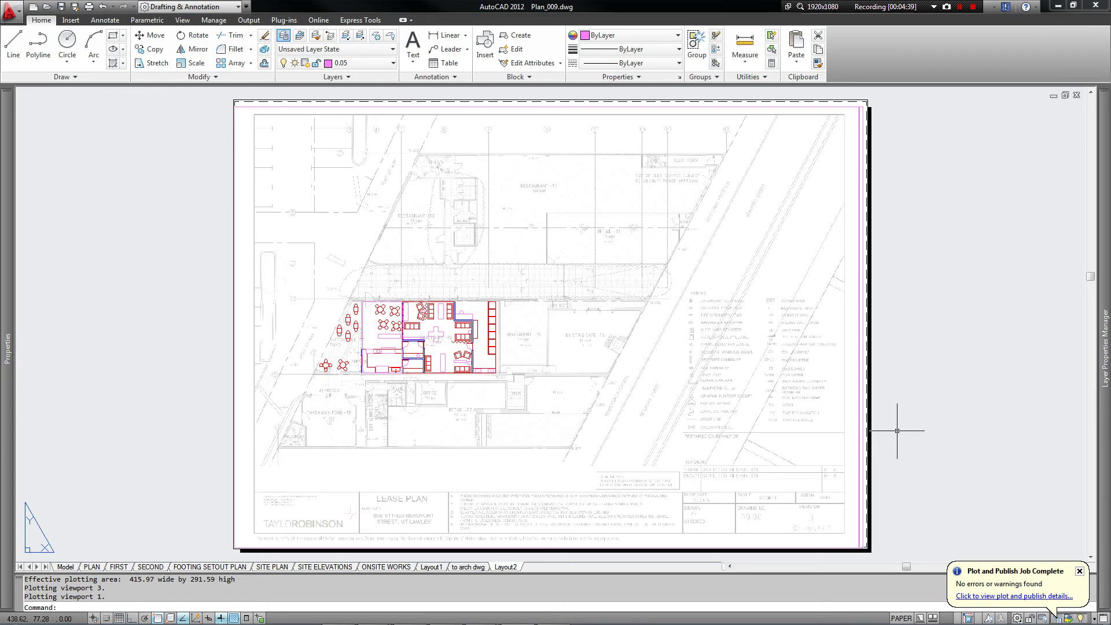
- Reopen the Plot dialog and cancel it without plotting, then open the Viewports dialog via VPORTS
key(ctrl+p)
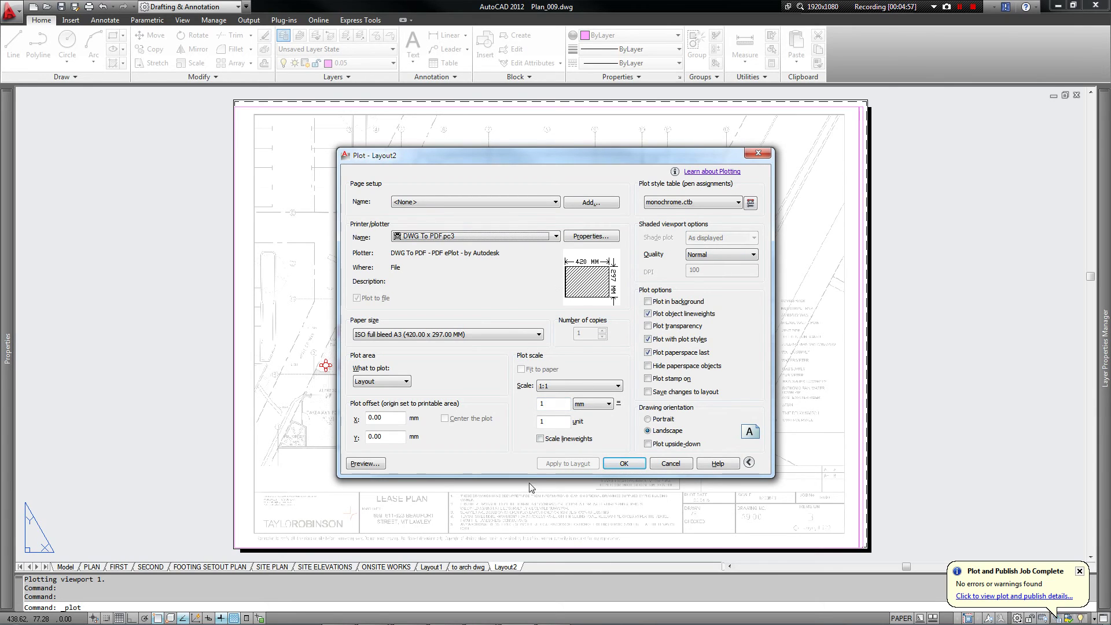
click(671, 464)
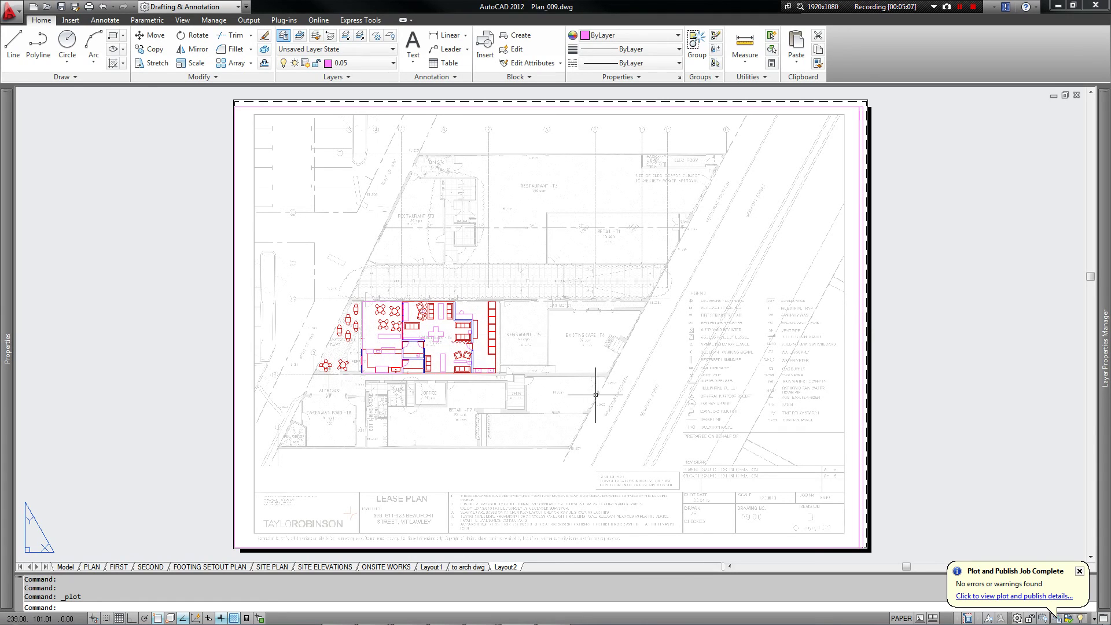
text(S)
key(Return)
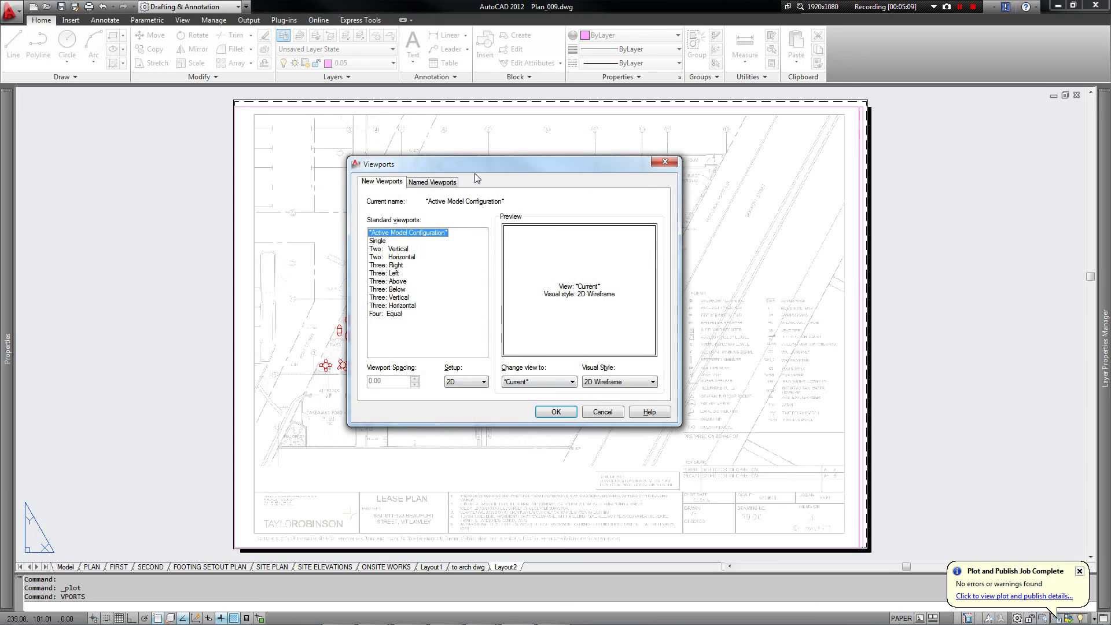
- Create a Three: Below viewport arrangement spanning a window drawn over the lease plan
click(385, 249)
click(386, 265)
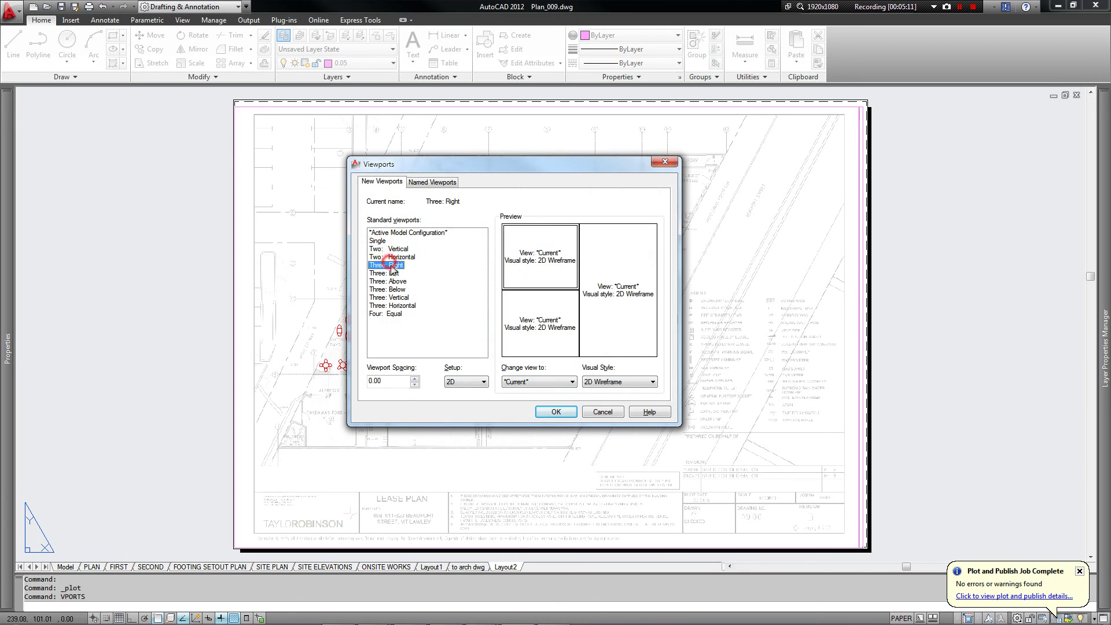
click(385, 273)
click(395, 290)
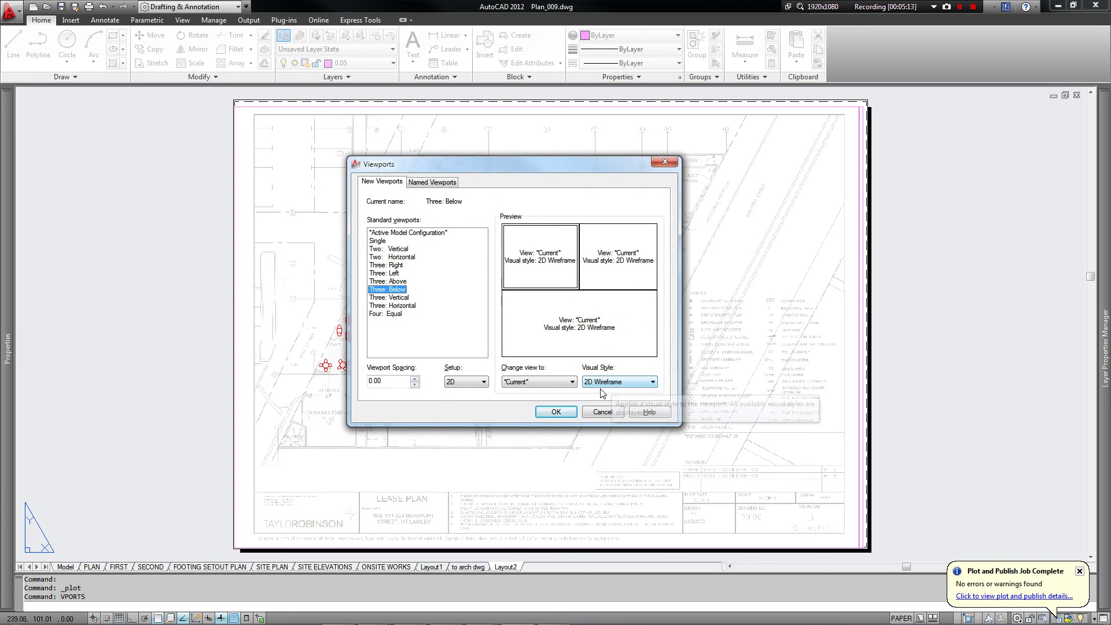
click(568, 415)
click(276, 512)
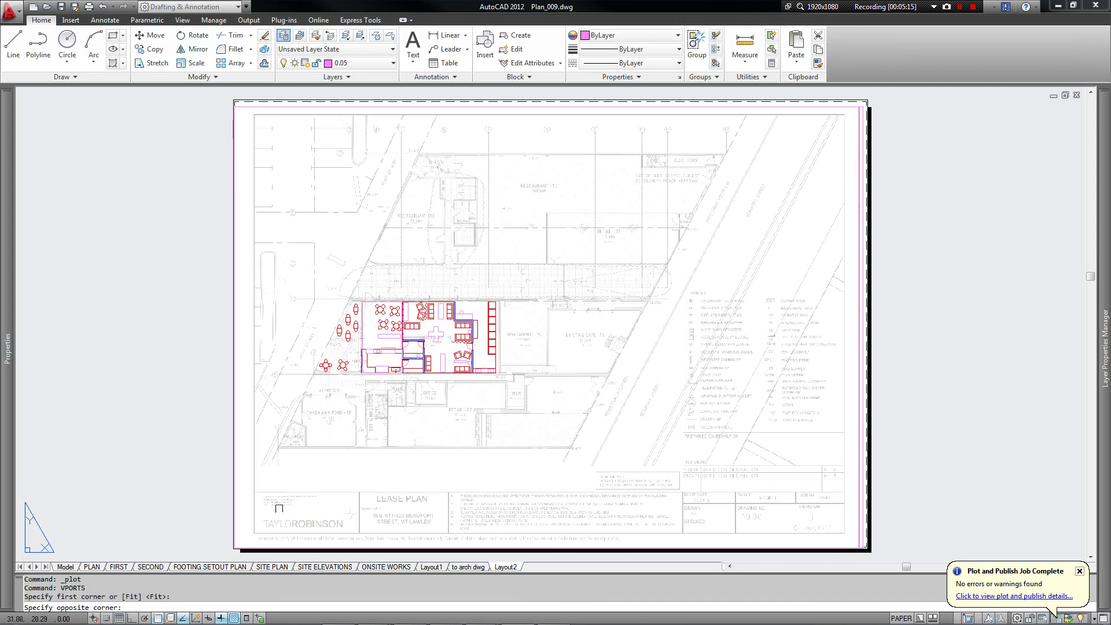
click(783, 167)
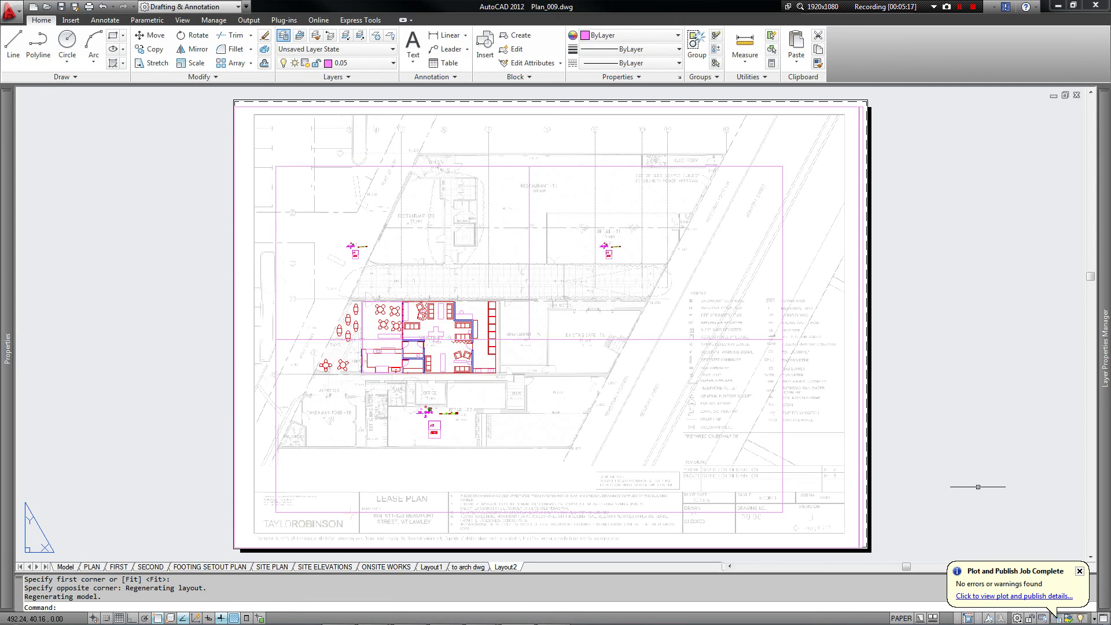
- Enter model space, activate the top-left then the bottom viewport, and cancel the command
double_click(650, 206)
click(381, 193)
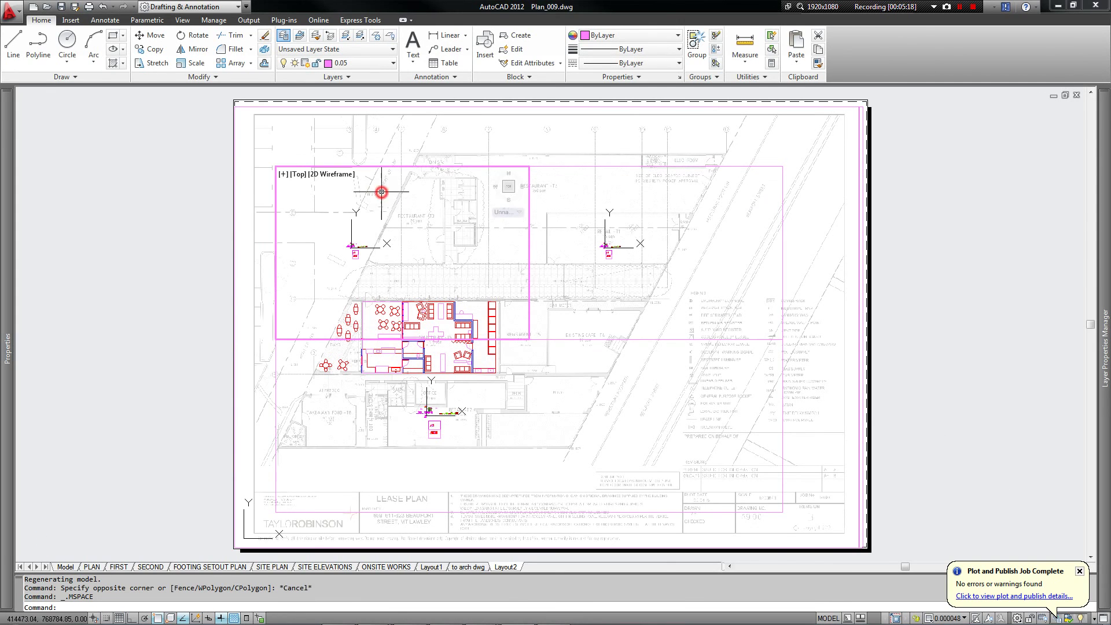
click(600, 438)
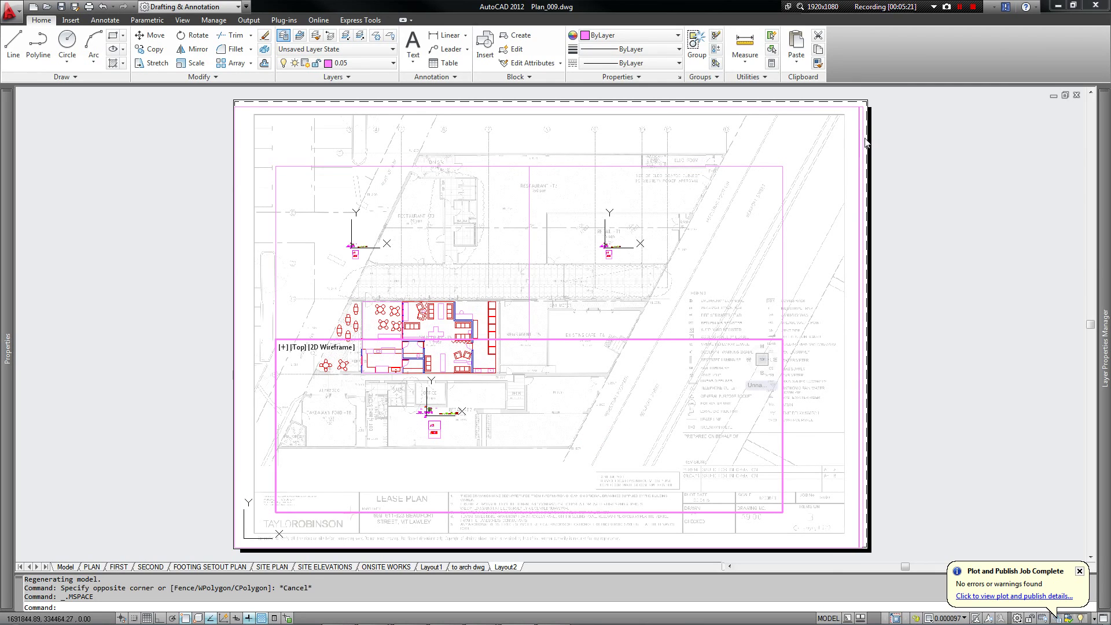
key(Escape)
key(Escape)
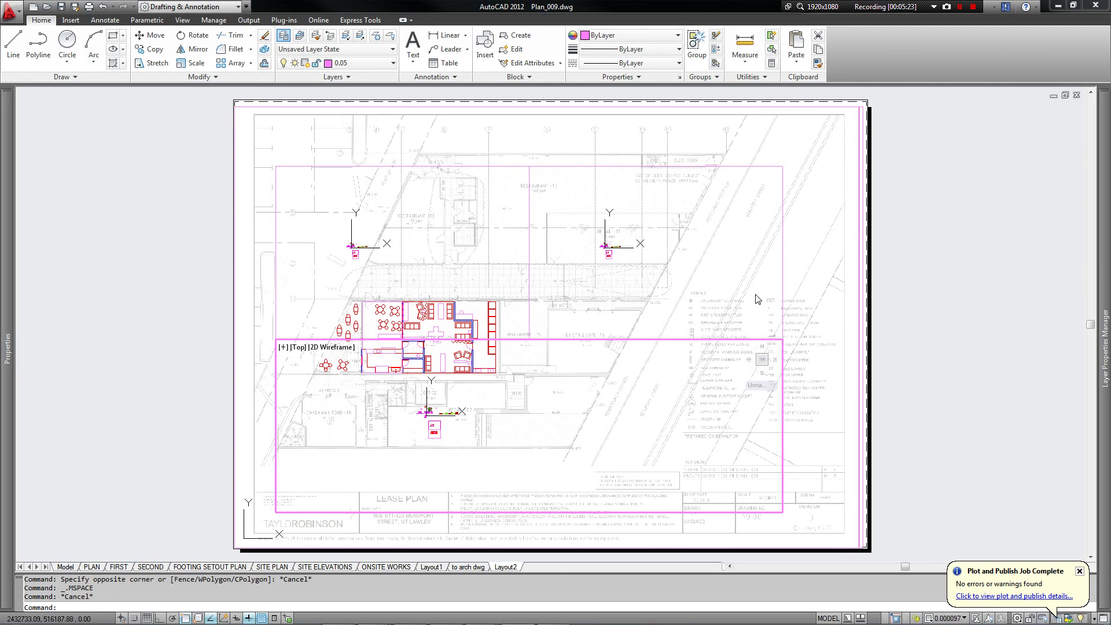